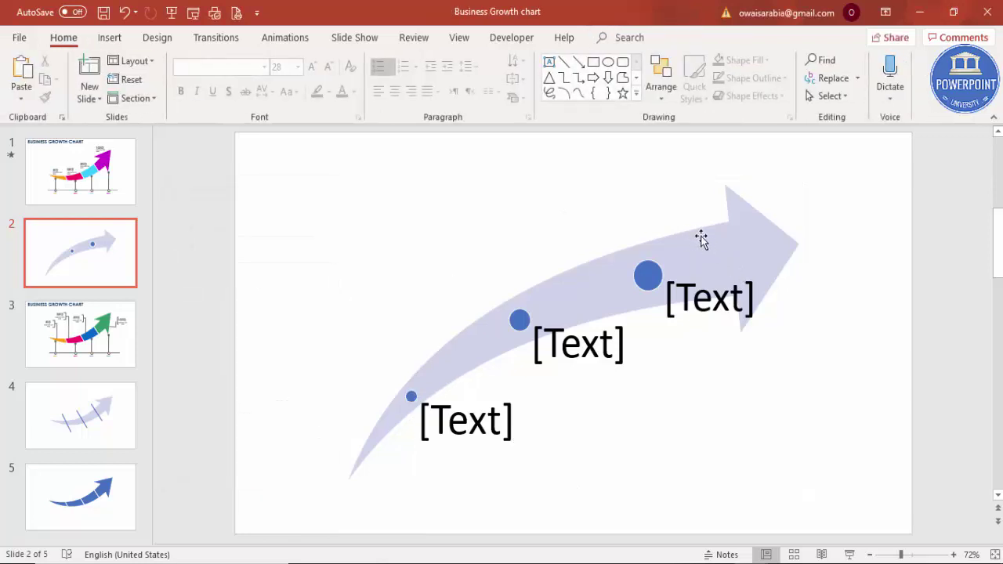
- Paste a plain copy of the curved arrow with Keep Source Formatting, replacing the original SmartArt
left_click(705, 234)
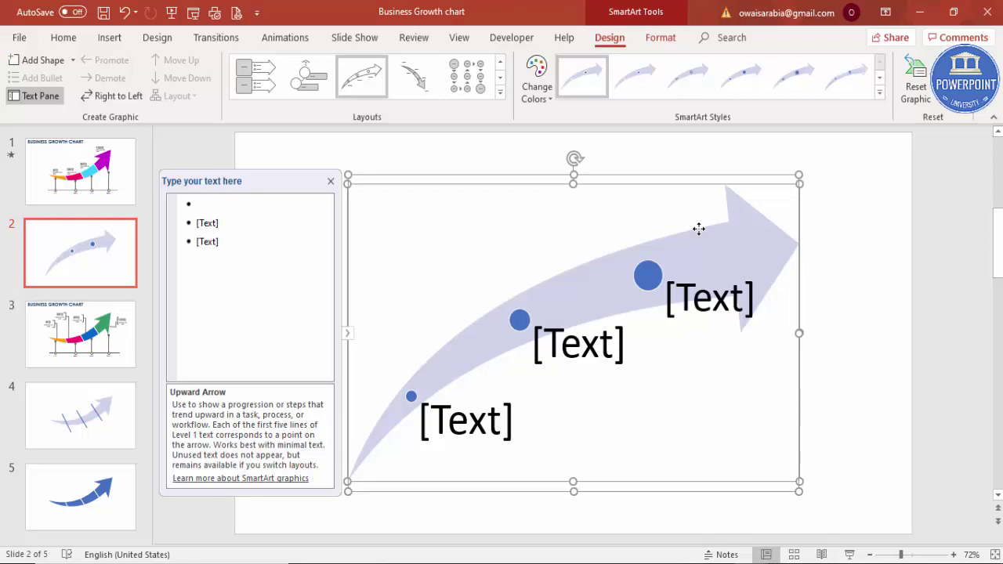
left_click(851, 227)
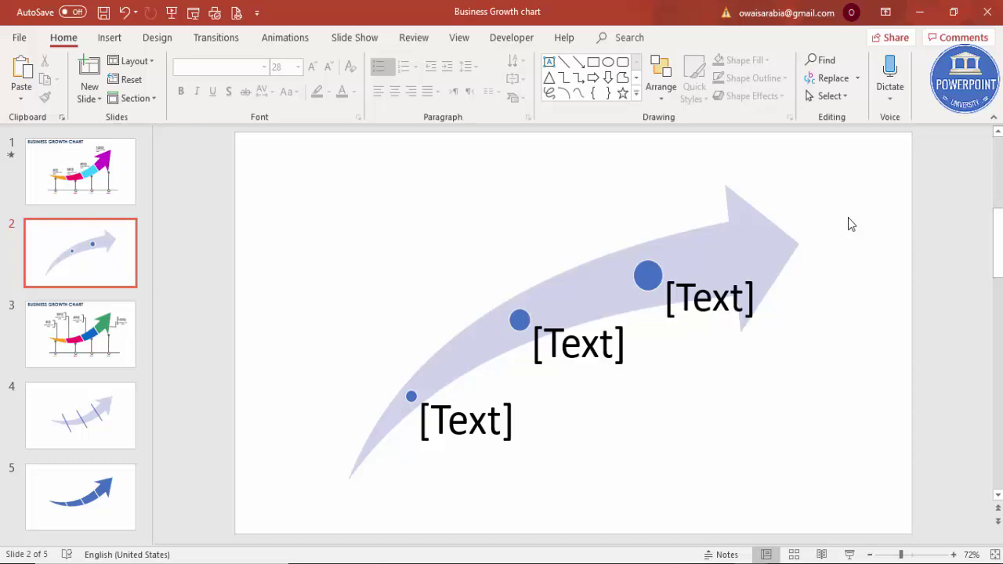
right_click(851, 224)
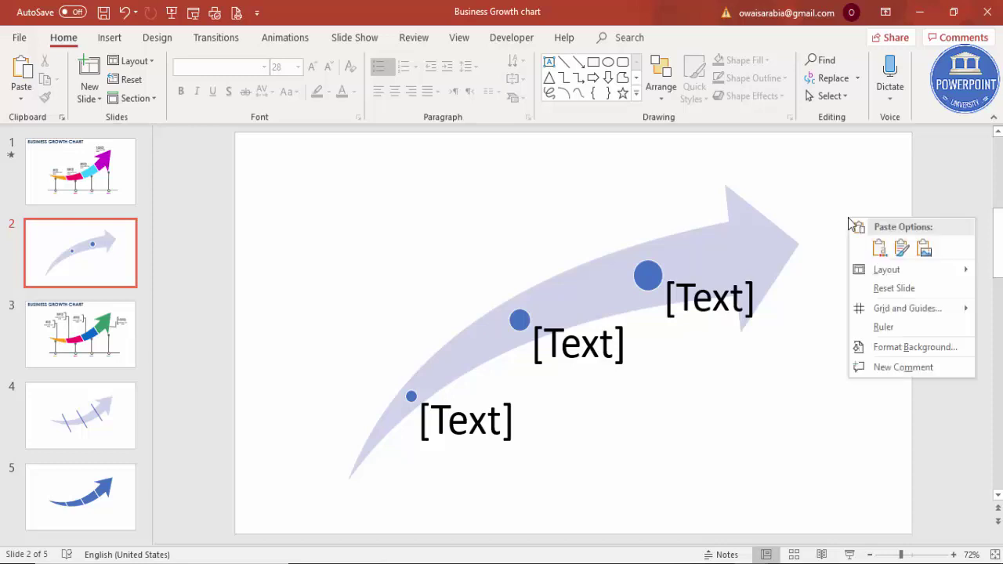
left_click(901, 249)
left_click_drag(770, 258, 952, 357)
left_click(741, 212)
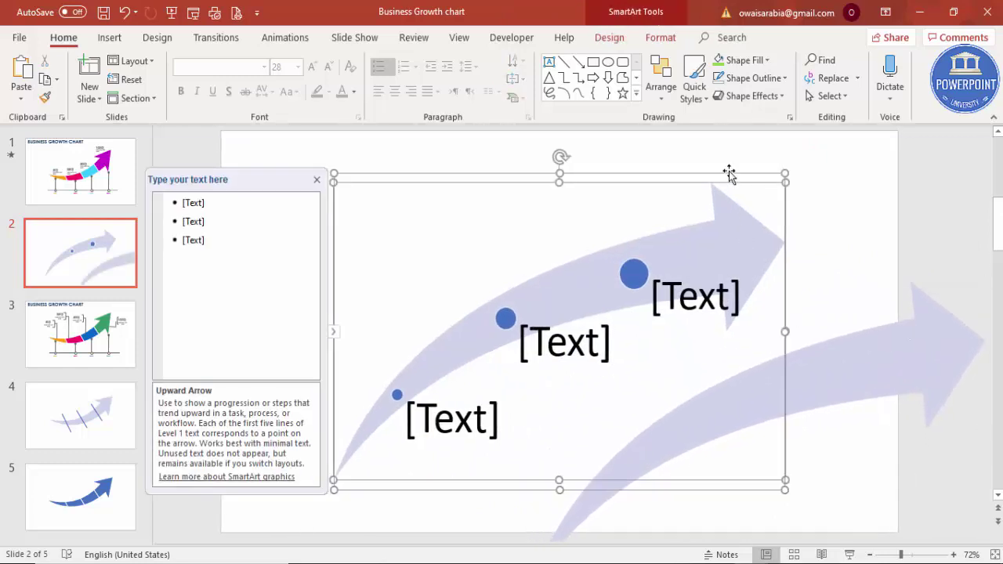
key("Delete")
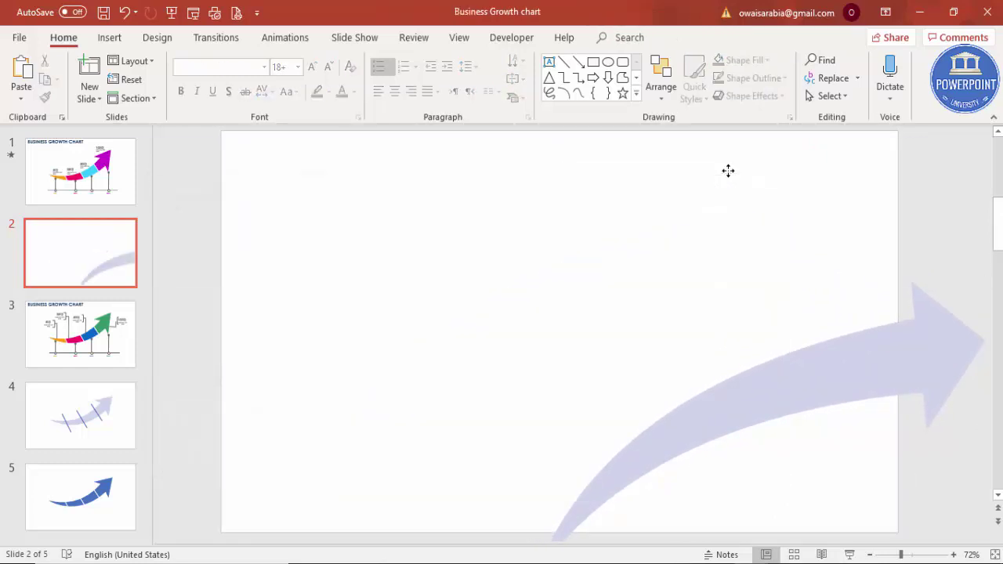
mouse_move(821, 358)
left_mouse_down()
mouse_move(635, 284)
mouse_move(619, 261)
left_mouse_up()
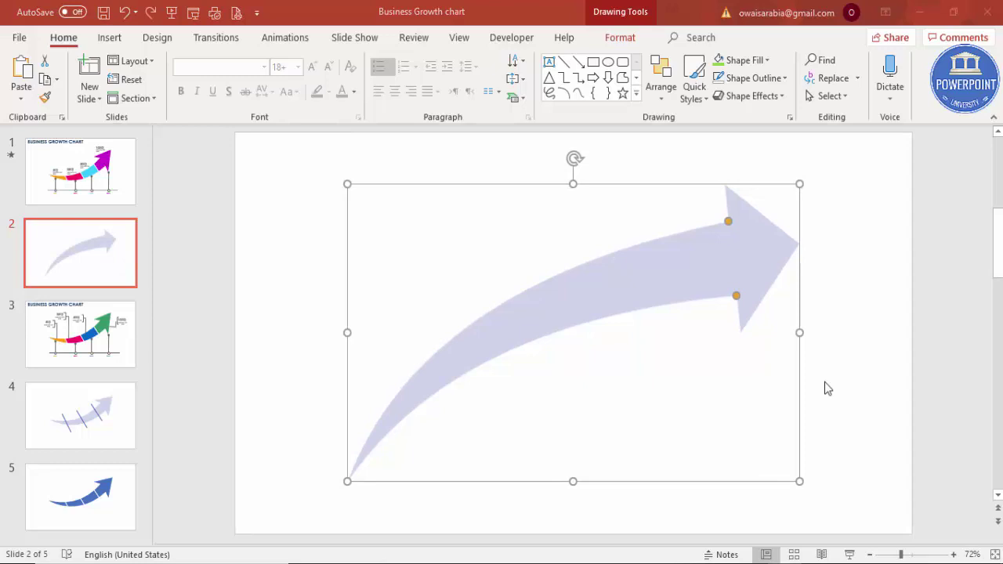
- Flip the arrow vertically, rotate it to point up-right, and shrink and reposition it
left_click(619, 37)
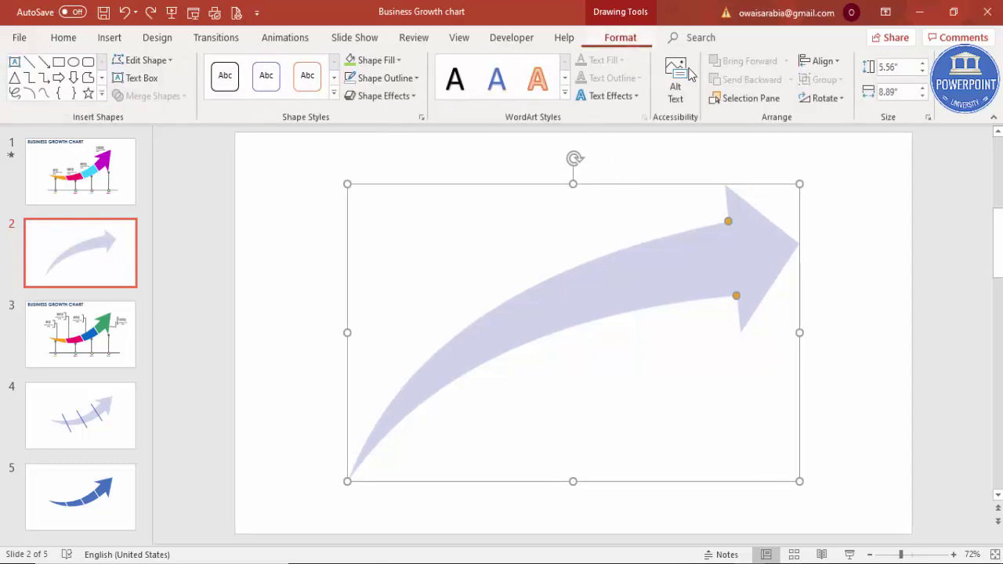
left_click(821, 98)
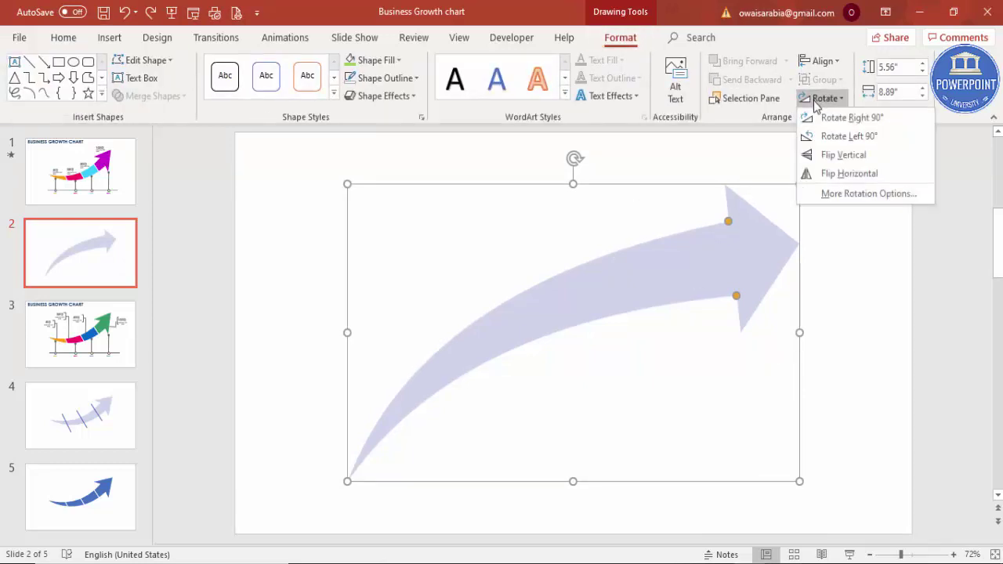
left_click(839, 156)
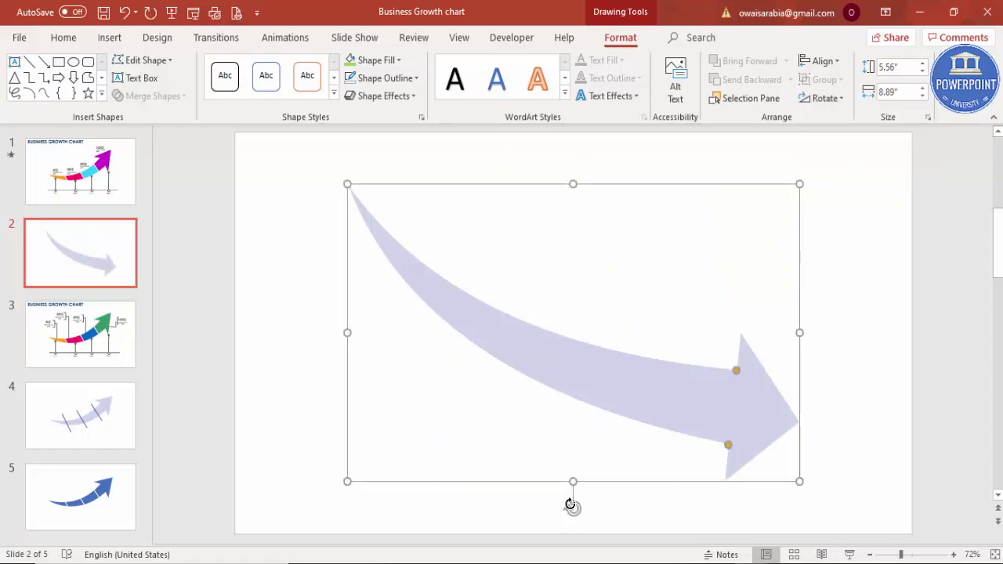
left_click_drag(570, 508, 696, 467)
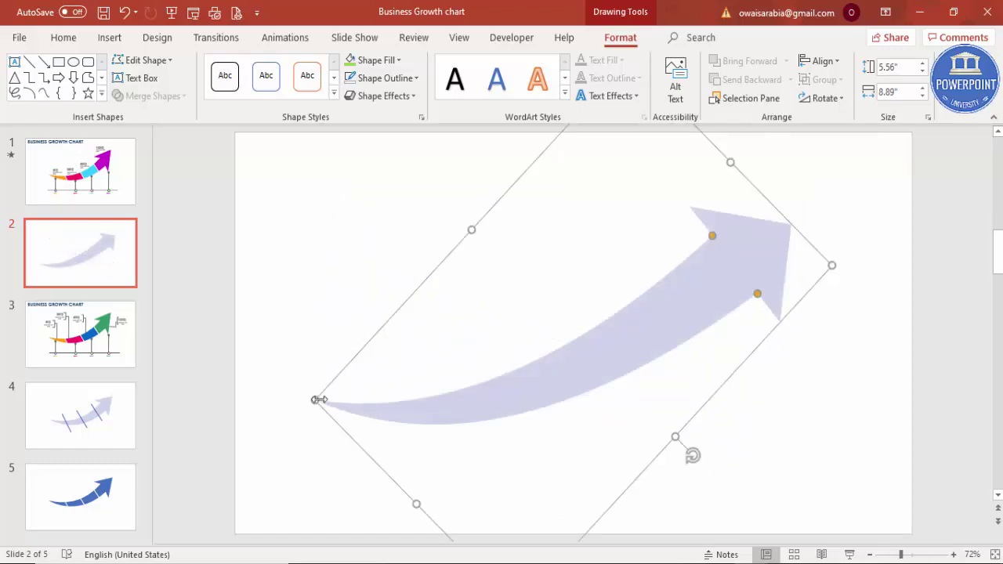
left_click_drag(318, 399, 457, 371)
left_click_drag(745, 298, 698, 298)
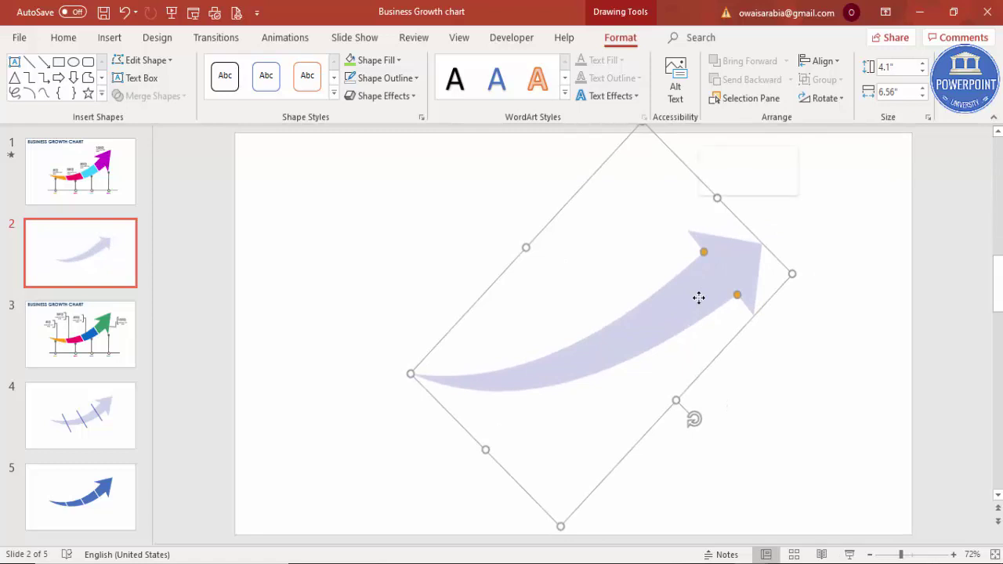
- Use Edit Points to pull the arrowhead's barbs wider, making the shape 4.27" tall
right_click(698, 297)
left_click(745, 315)
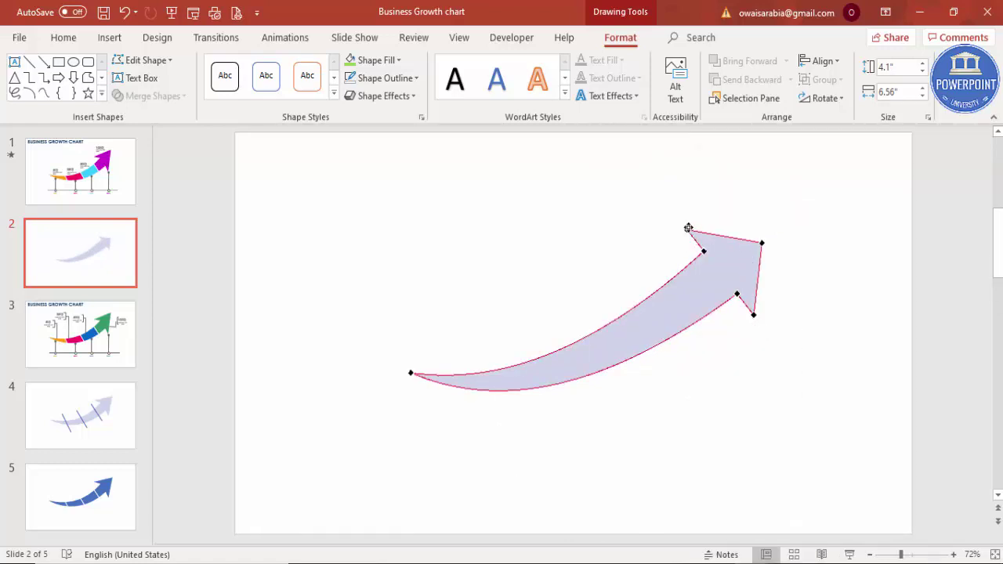
left_click_drag(684, 232, 669, 230)
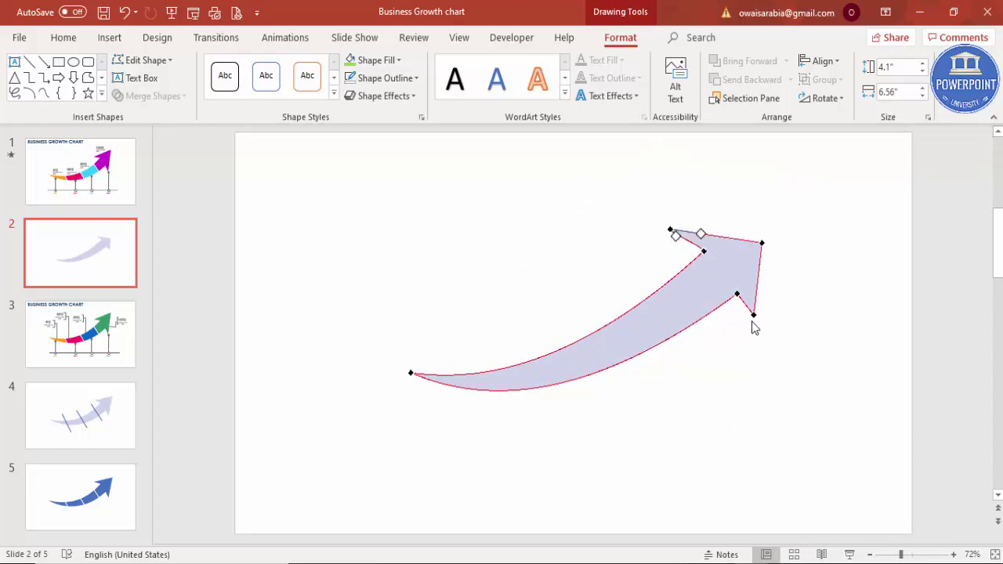
left_click_drag(752, 316, 752, 330)
left_click(824, 292)
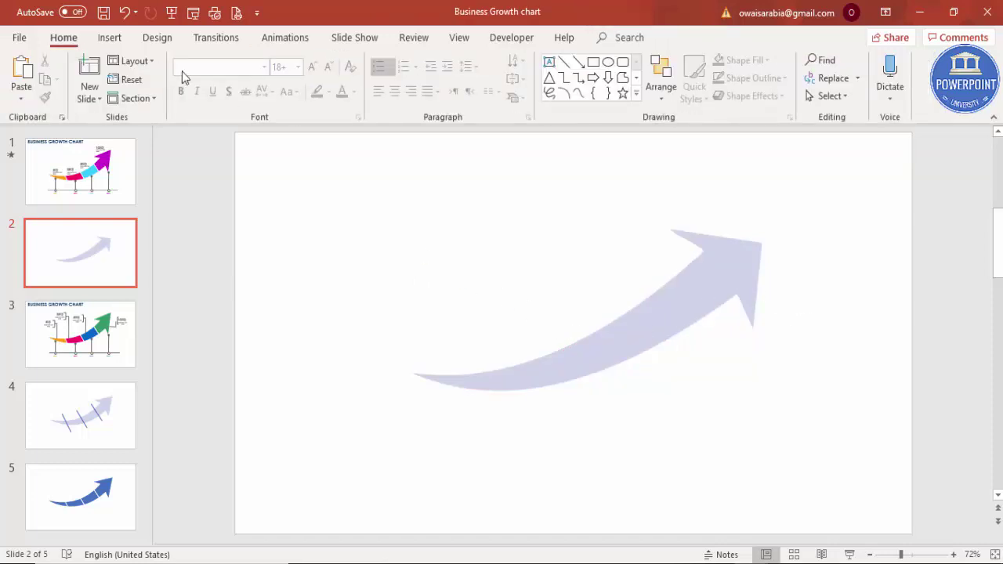
- Draw a thin rectangle bar with no outline and a dark gray fill
left_click(109, 37)
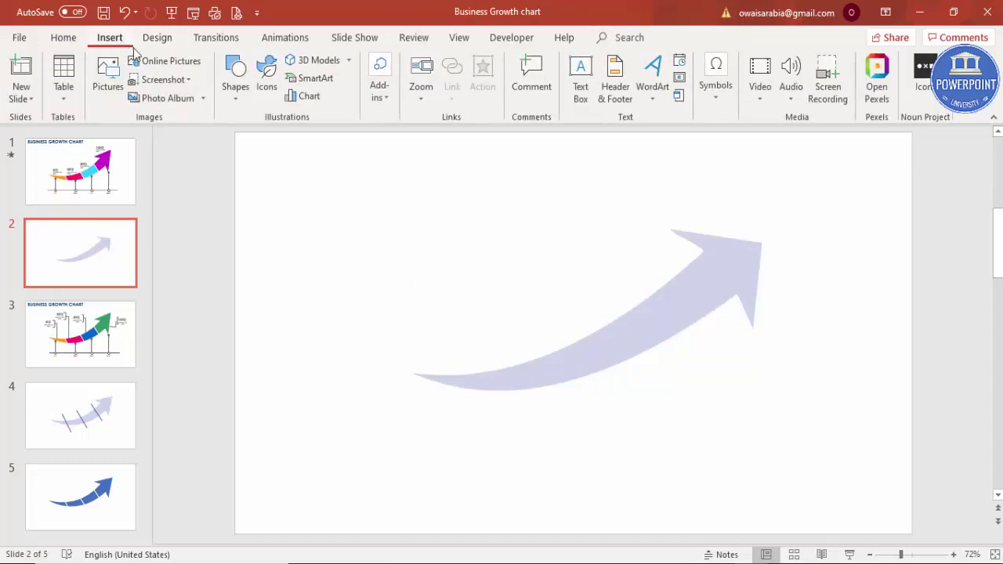
left_click(237, 90)
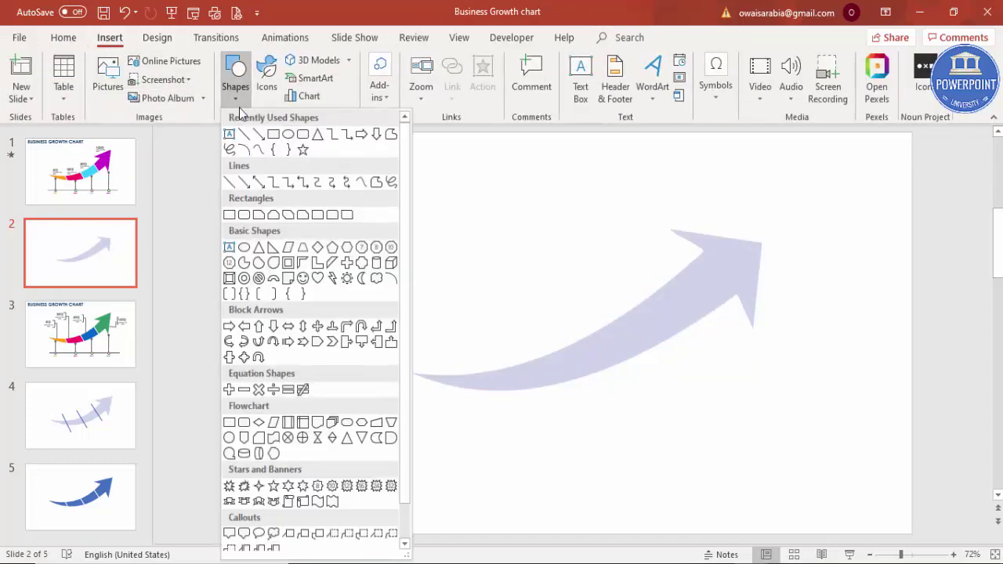
left_click(229, 215)
left_click_drag(390, 215, 397, 346)
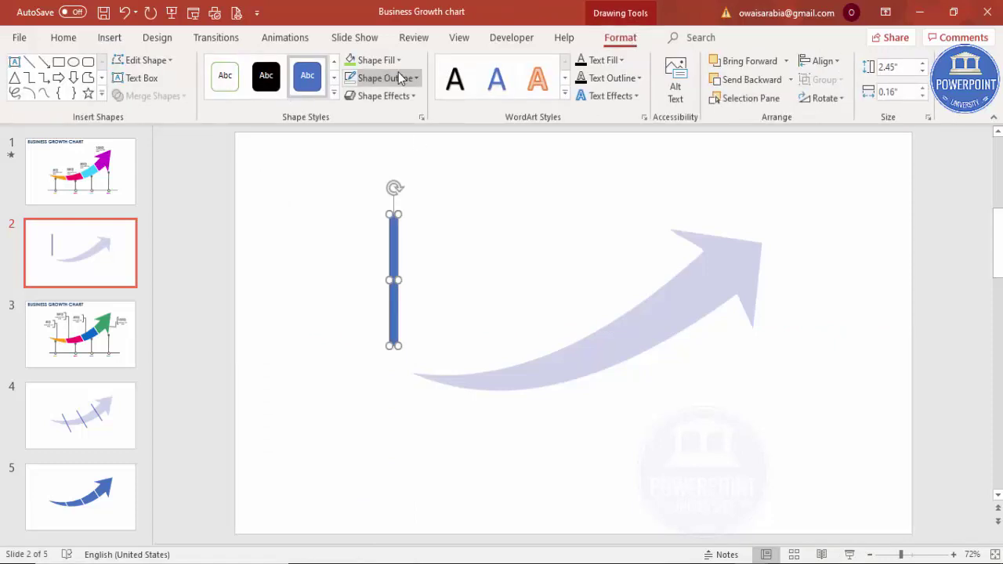
left_click(392, 76)
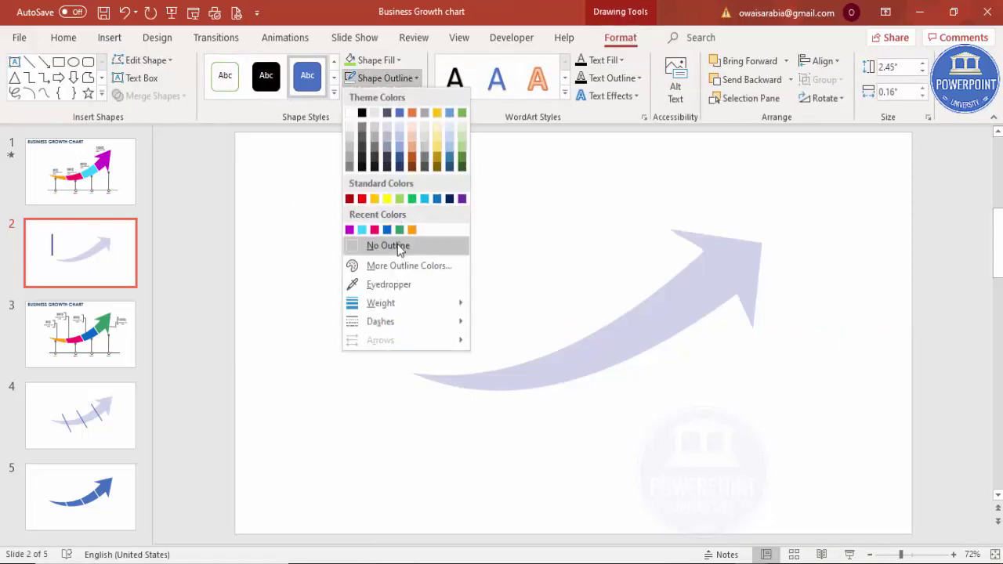
left_click(382, 246)
left_click(370, 61)
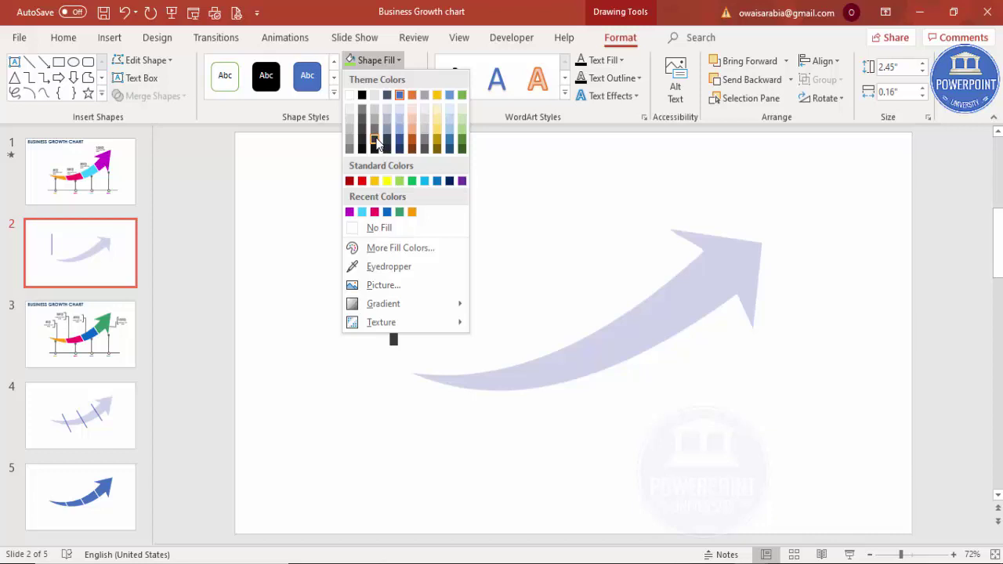
left_click(374, 146)
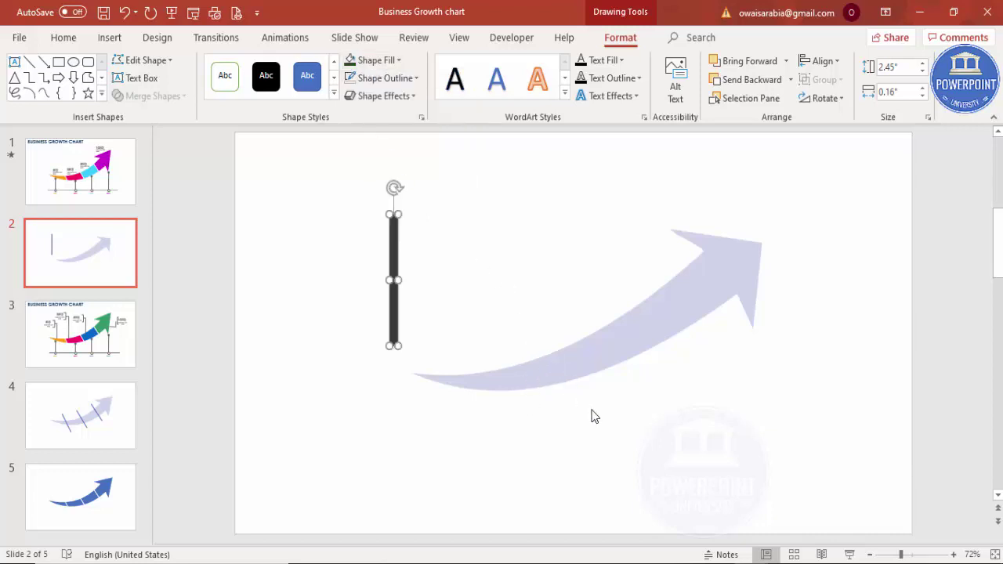
- Tilt and thin the bar across the arrow, then duplicate it into three evenly spaced bars
left_click(467, 275)
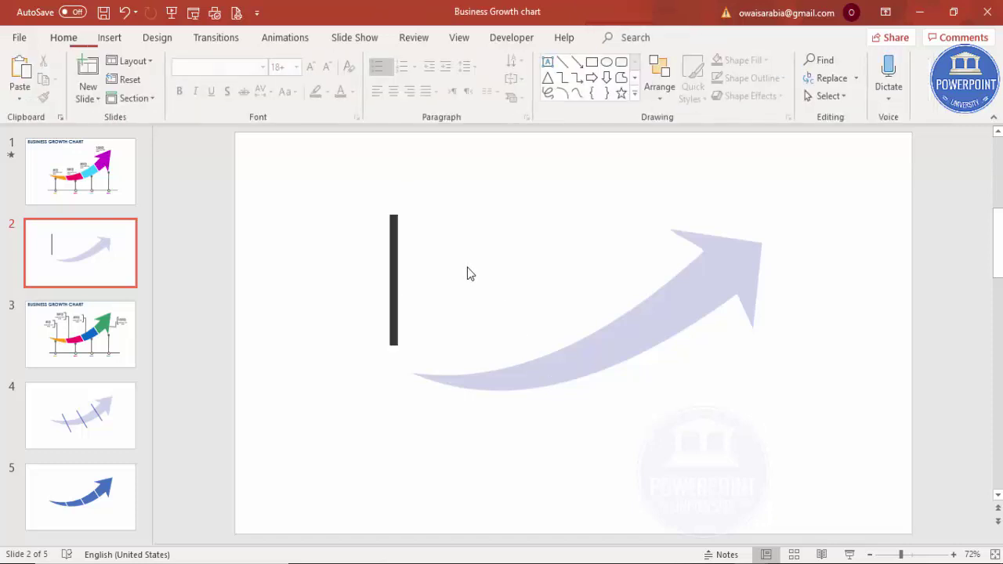
left_click(393, 264)
left_click_drag(395, 189, 351, 188)
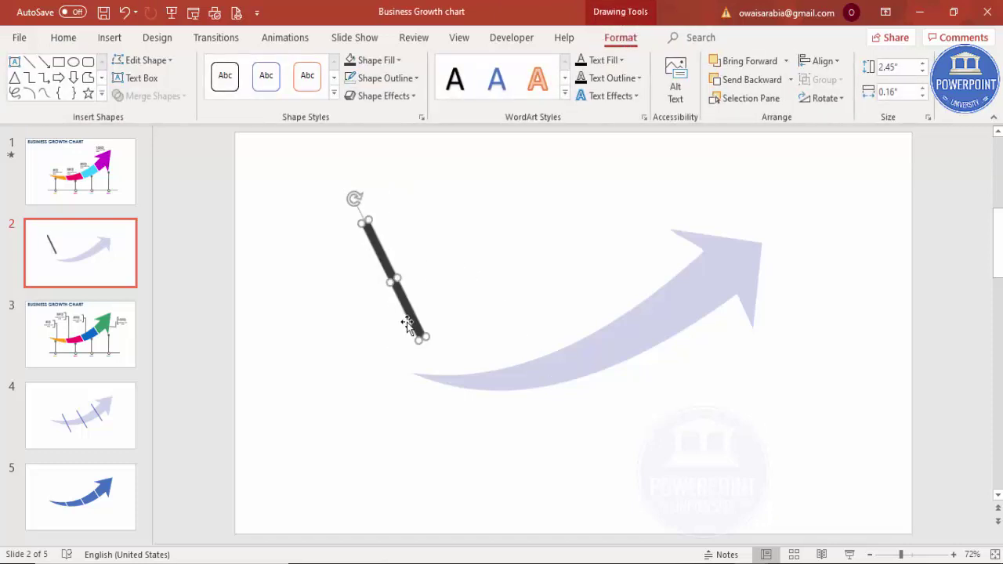
left_click_drag(421, 330, 553, 427)
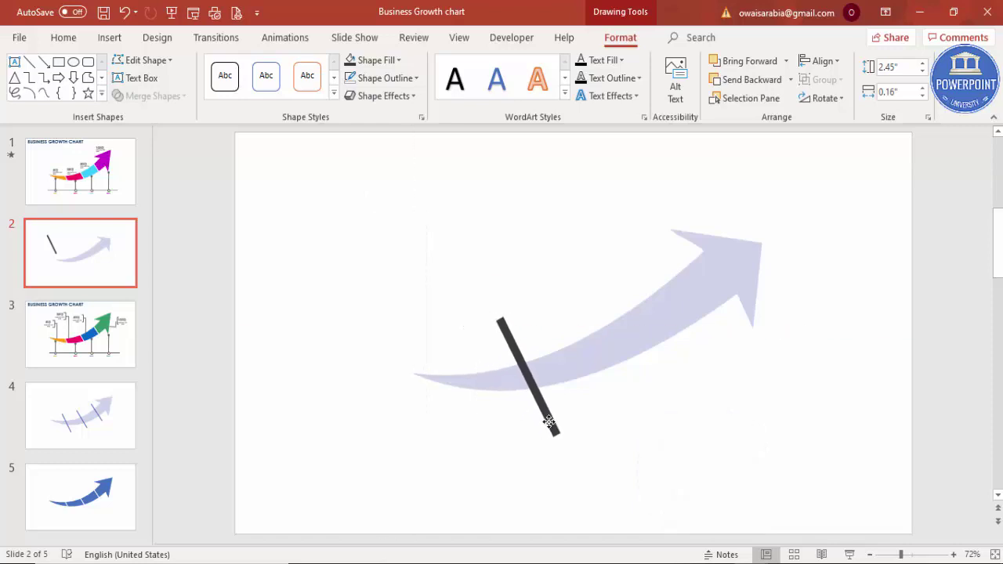
left_click_drag(532, 373, 529, 374)
left_click_drag(551, 415, 623, 398)
key("ctrl+d")
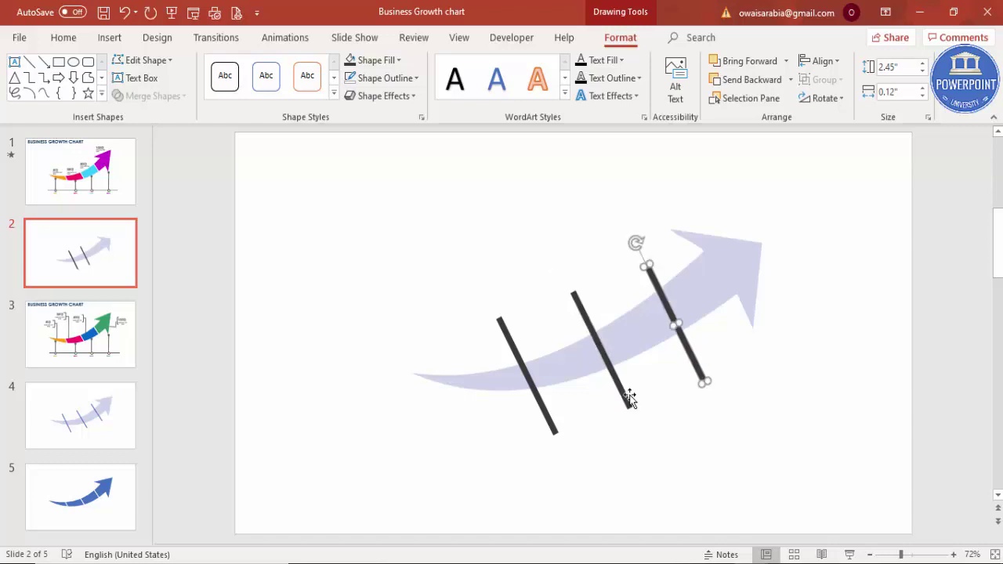
left_click_drag(700, 376, 693, 349)
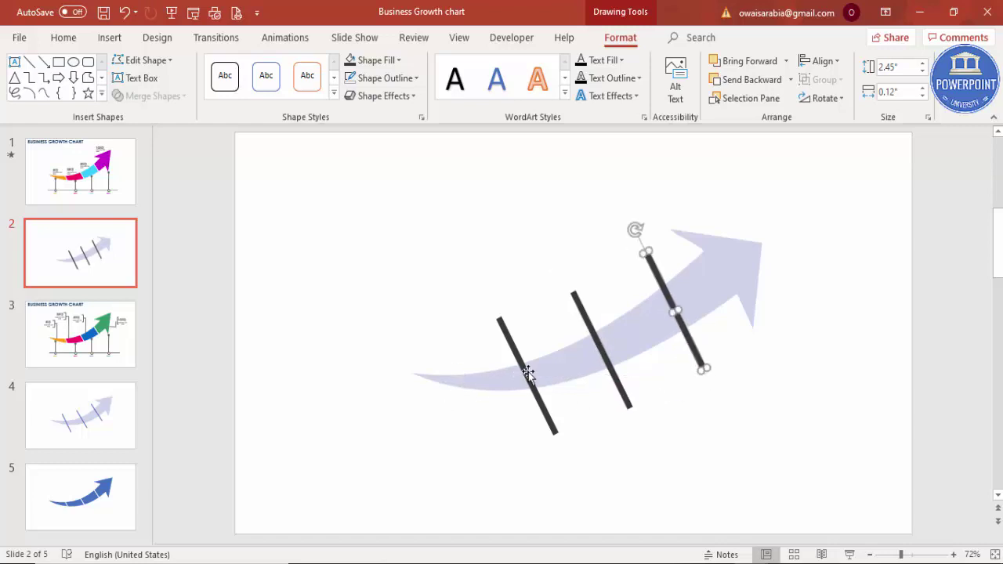
left_click(808, 276)
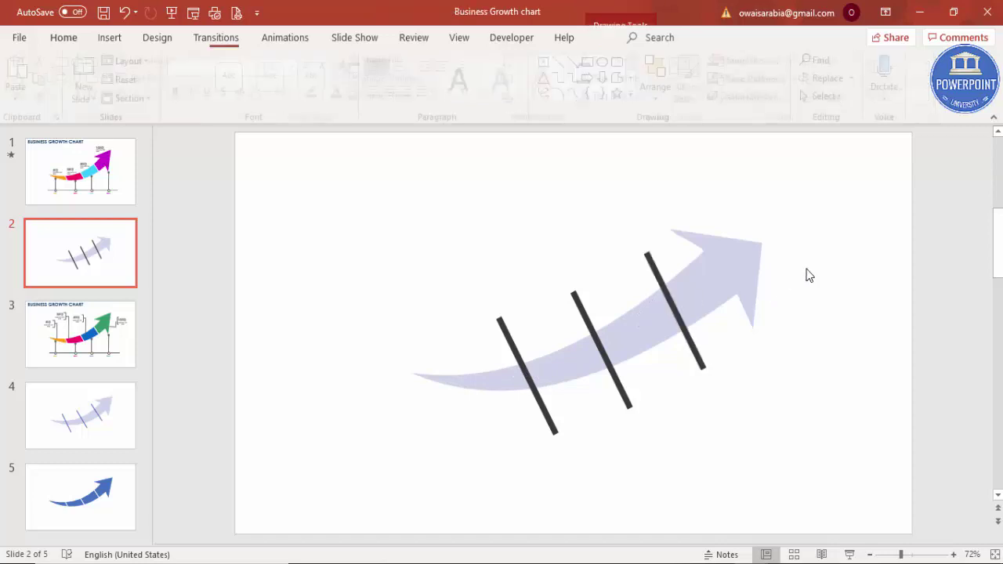
- Fragment the arrow along the three bars using Merge Shapes
mouse_move(325, 162)
left_mouse_down()
mouse_move(727, 372)
mouse_move(896, 484)
left_mouse_up()
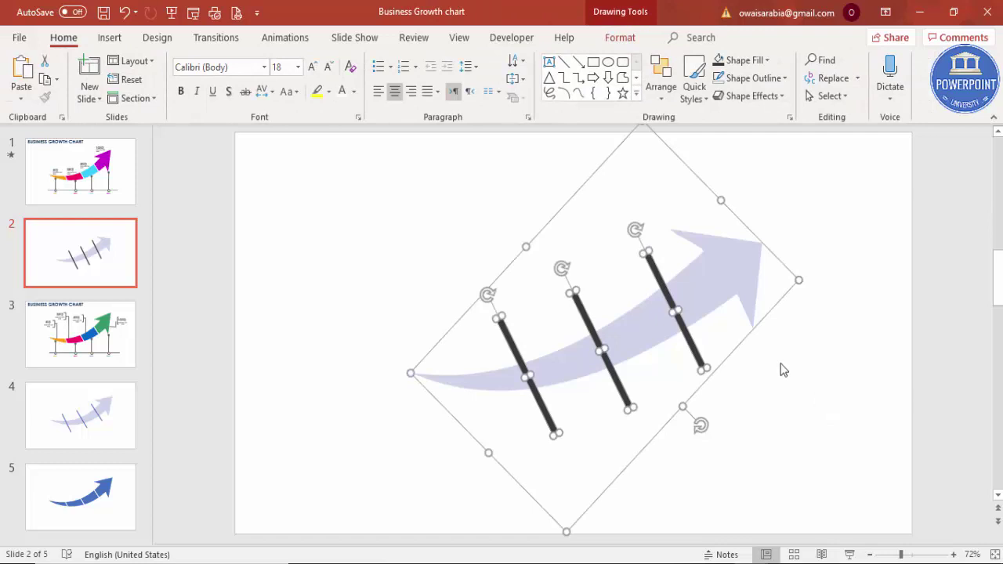
left_click(620, 38)
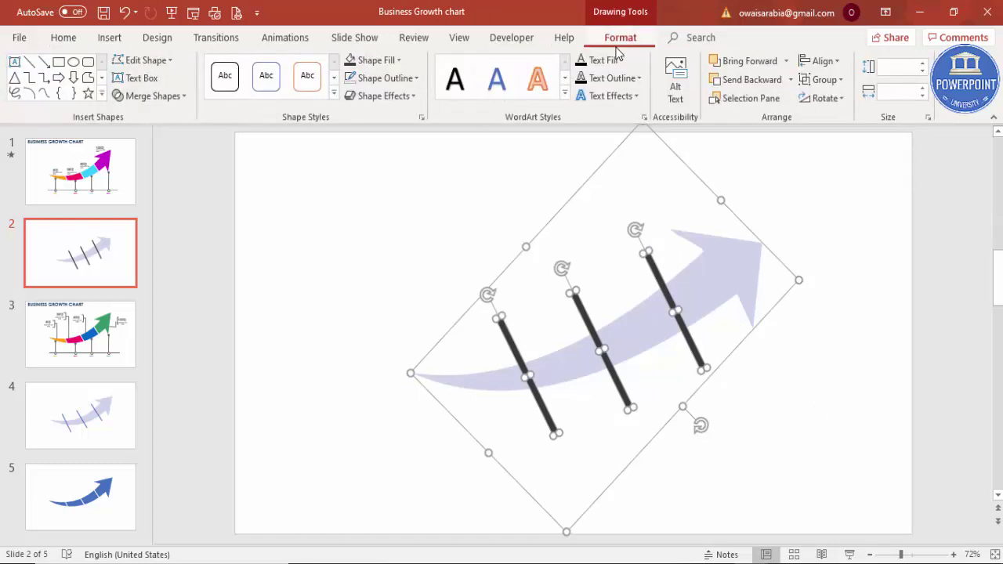
left_click(167, 100)
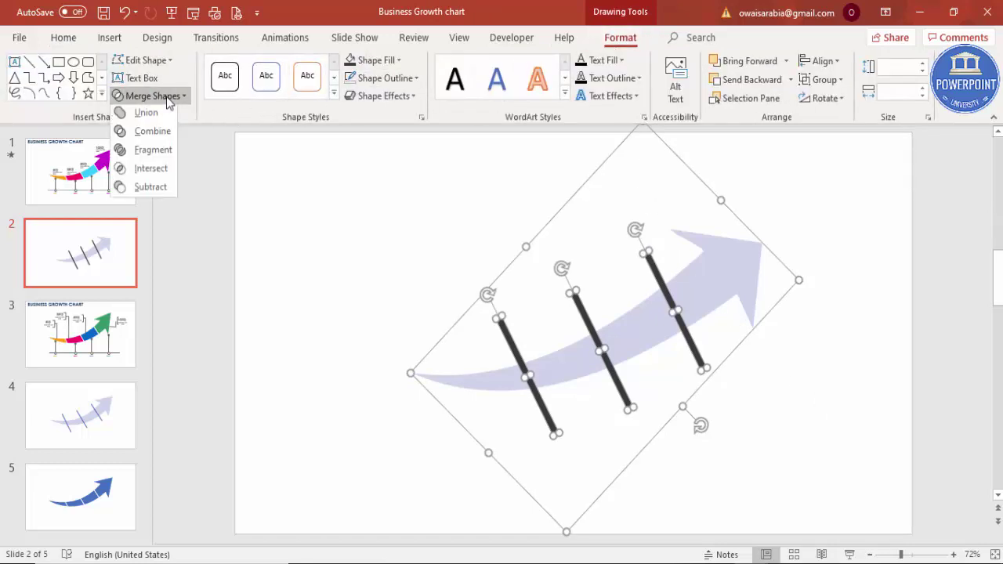
left_click(153, 152)
left_click(351, 233)
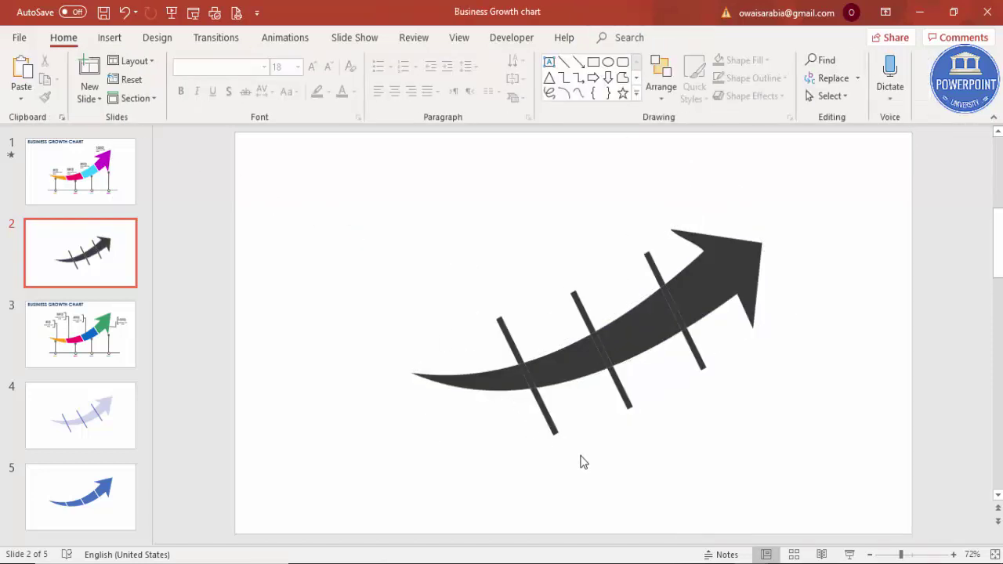
- Delete the leftover bar fragments and nudge the arrow's tail piece up-left
left_click(549, 420)
key("Delete")
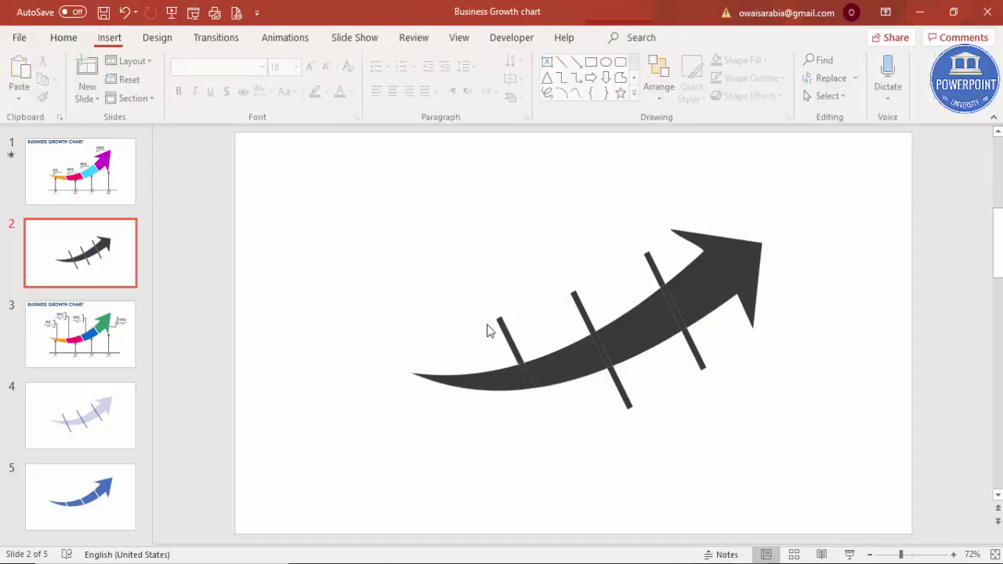
left_click_drag(475, 297, 557, 423)
key("Delete")
left_click_drag(556, 264, 659, 462)
key("Delete")
left_click_drag(635, 232, 717, 394)
key("Delete")
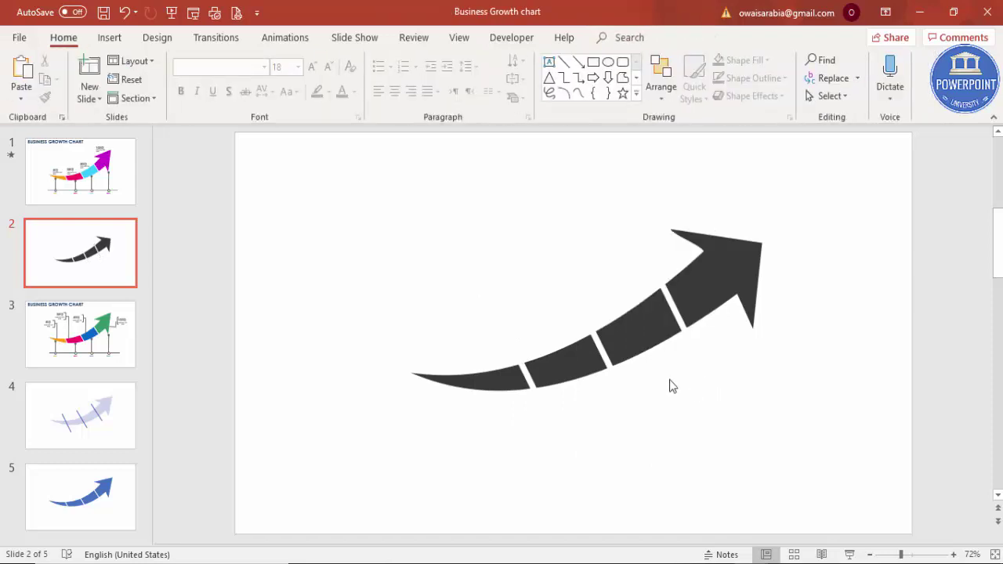
mouse_move(519, 384)
left_mouse_down()
mouse_move(506, 369)
mouse_move(521, 381)
left_mouse_up()
- Fill the arrow's tail piece orange and the second piece blue
left_click(642, 423)
left_click(490, 386)
left_click(620, 37)
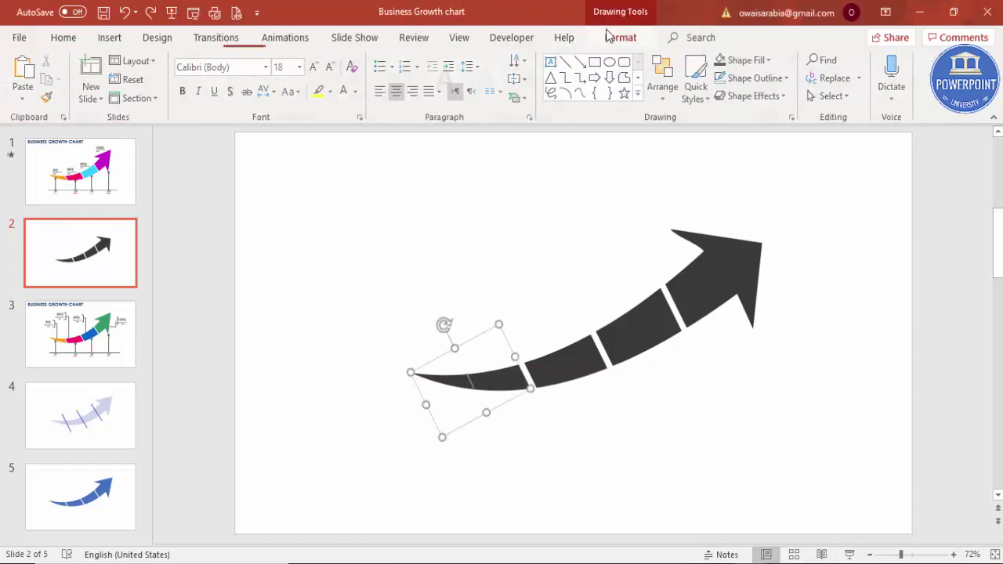
left_click(392, 63)
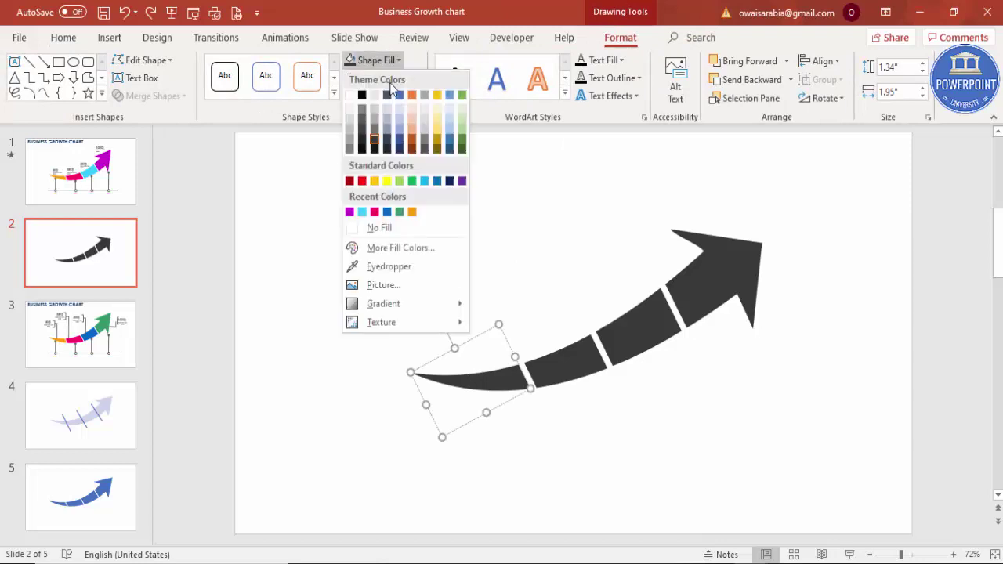
left_click(411, 217)
left_click(571, 353)
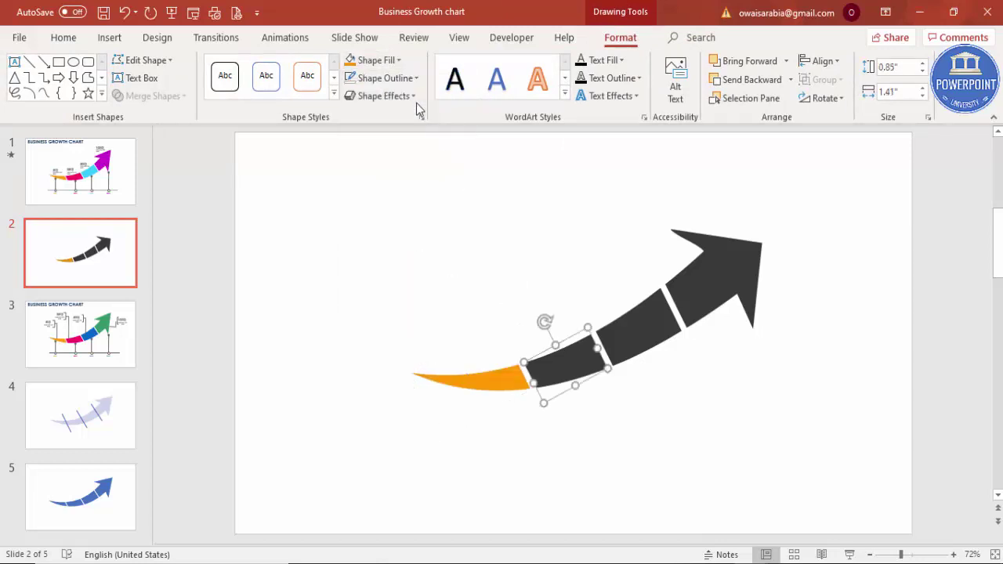
left_click(385, 60)
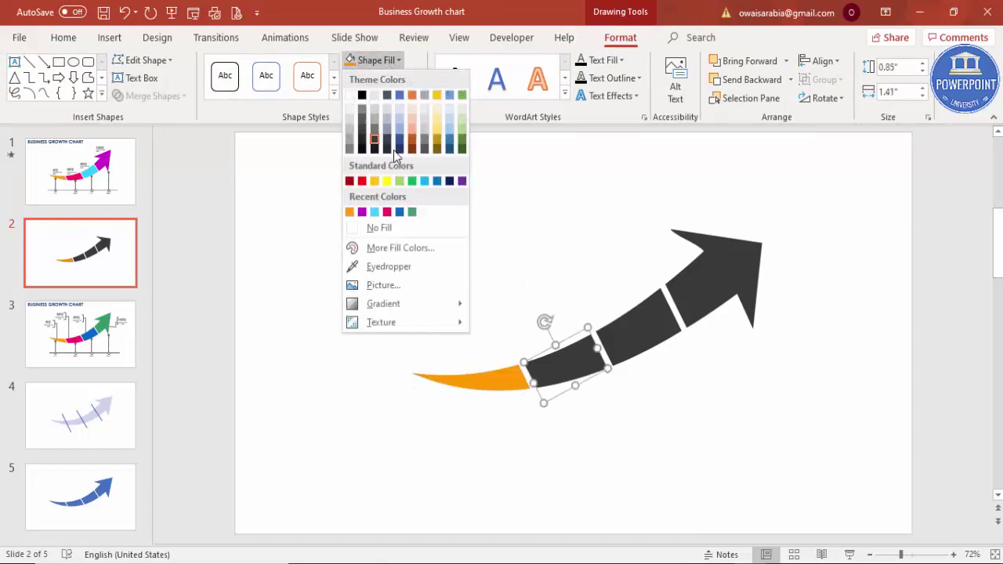
left_click(400, 211)
- Fill the third arrow piece light blue and the arrowhead magenta
left_click(619, 324)
left_click(367, 61)
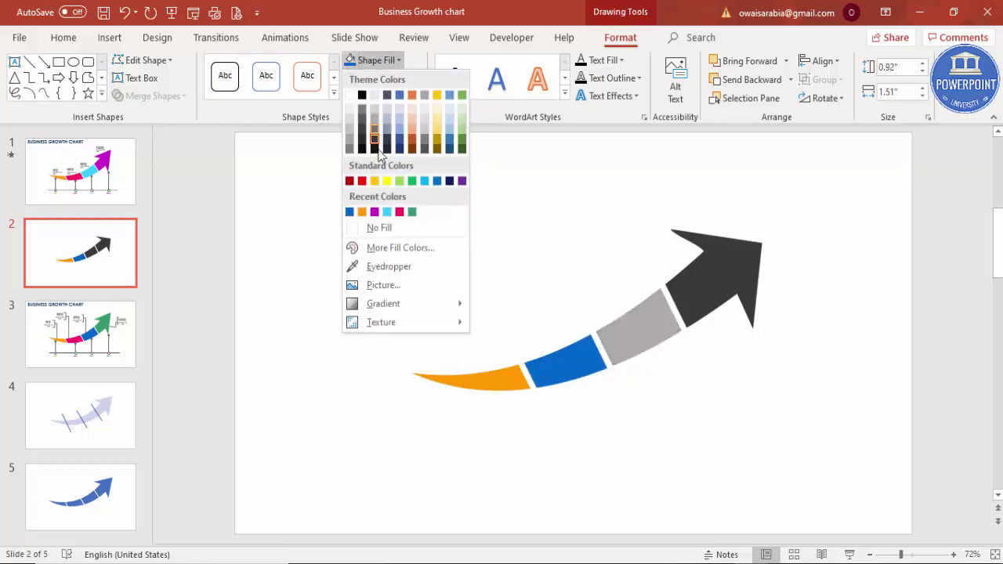
left_click(387, 212)
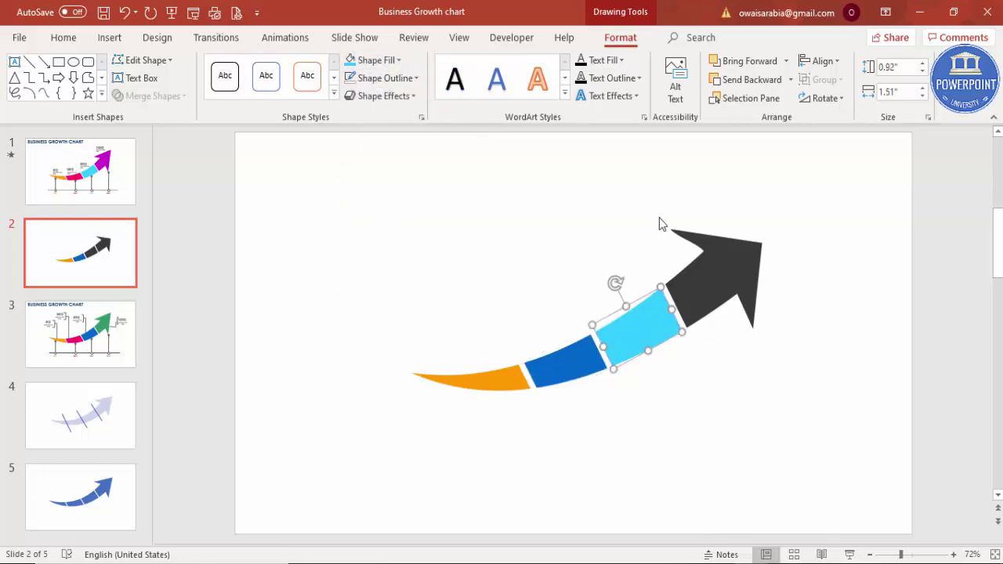
left_click(707, 240)
left_click(388, 60)
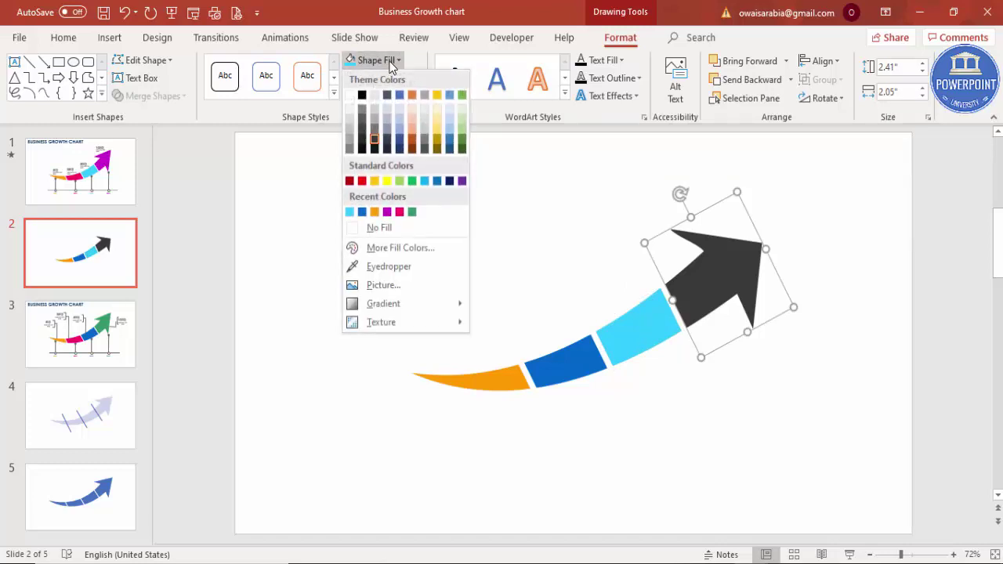
left_click(387, 212)
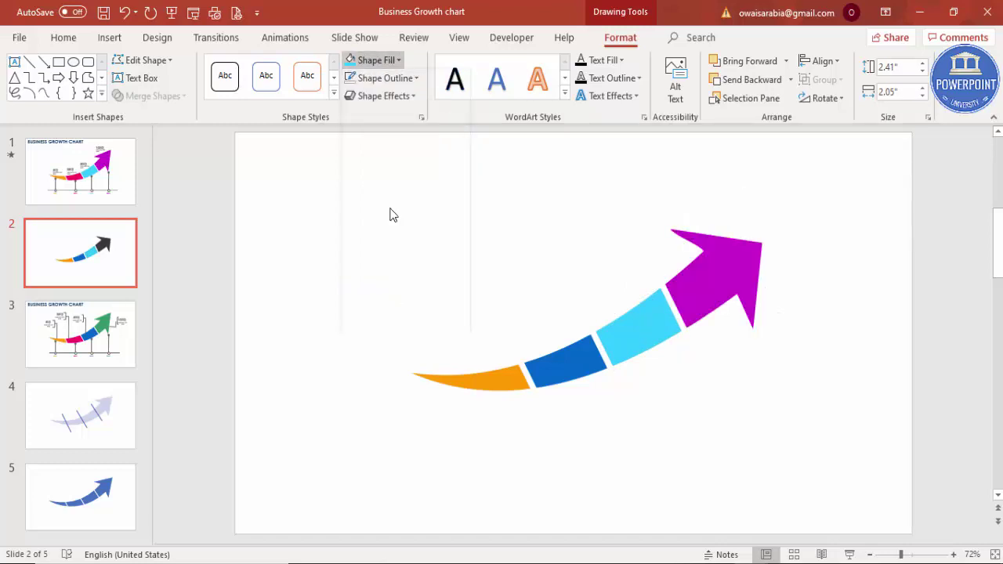
left_click(355, 248)
left_click(110, 37)
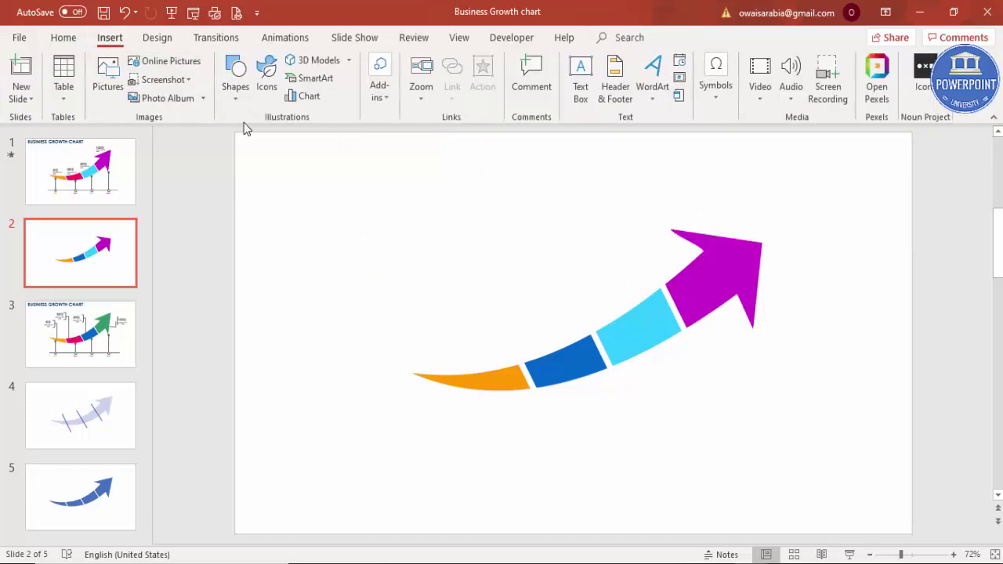
- Draw a thin dark grey rectangle baseline below the arrow with no outline
left_click(235, 78)
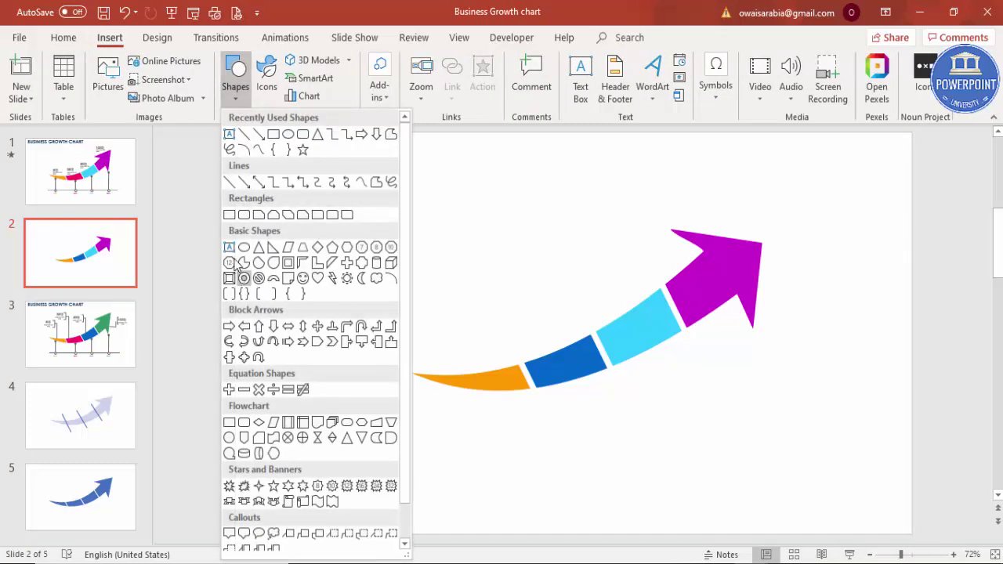
left_click(229, 214)
mouse_move(437, 453)
left_mouse_down()
mouse_move(736, 482)
mouse_move(784, 454)
left_mouse_up()
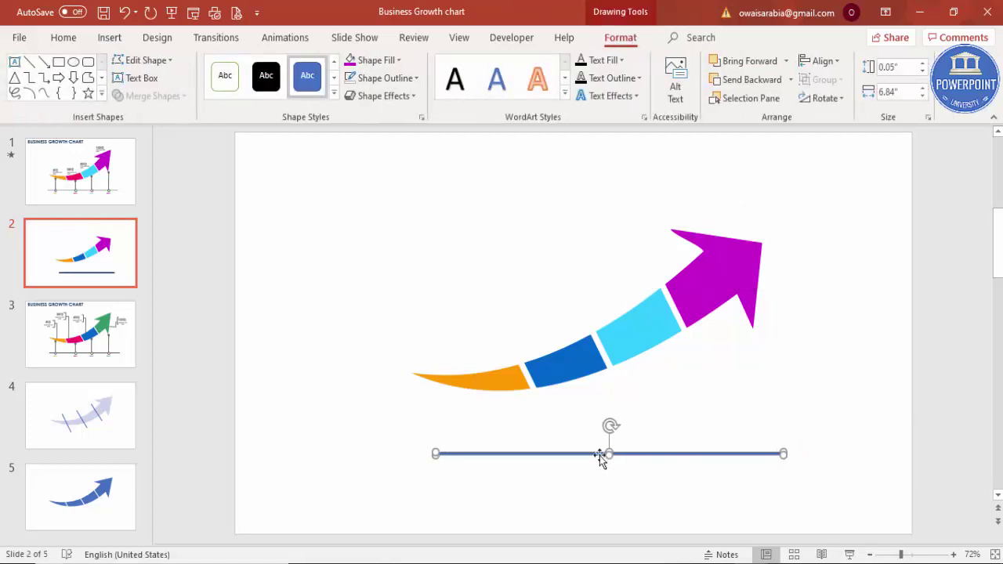
left_click(398, 61)
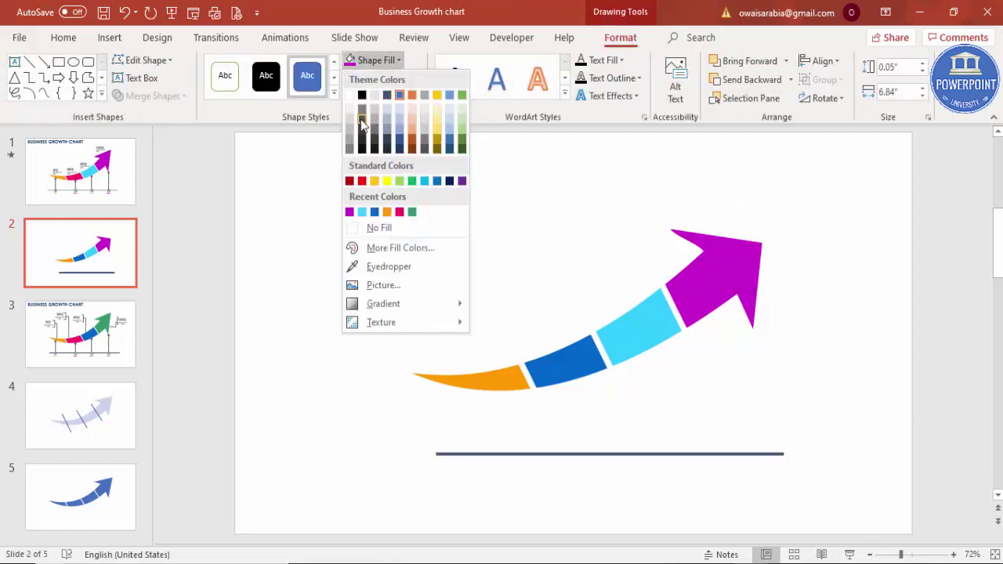
left_click(361, 108)
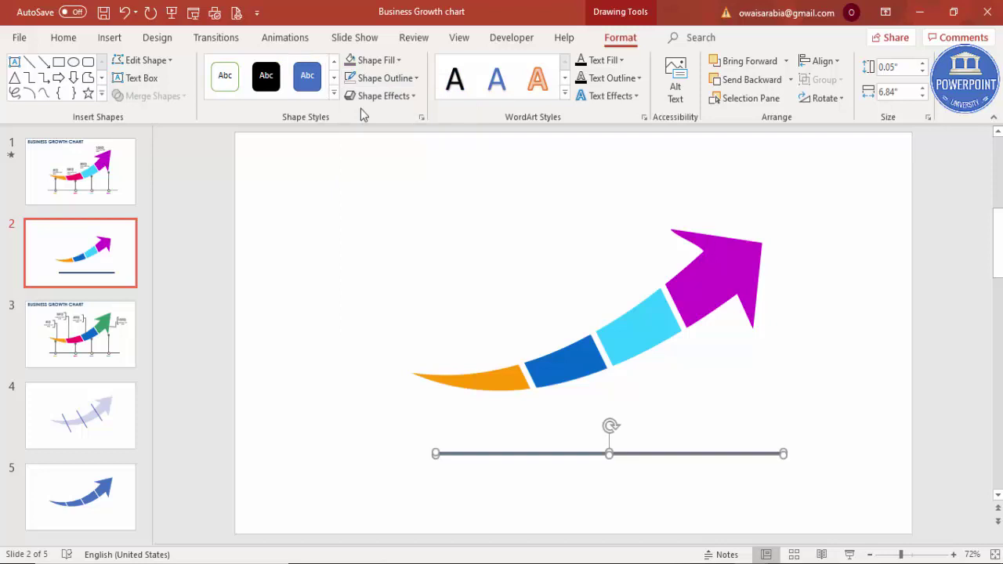
left_click(404, 83)
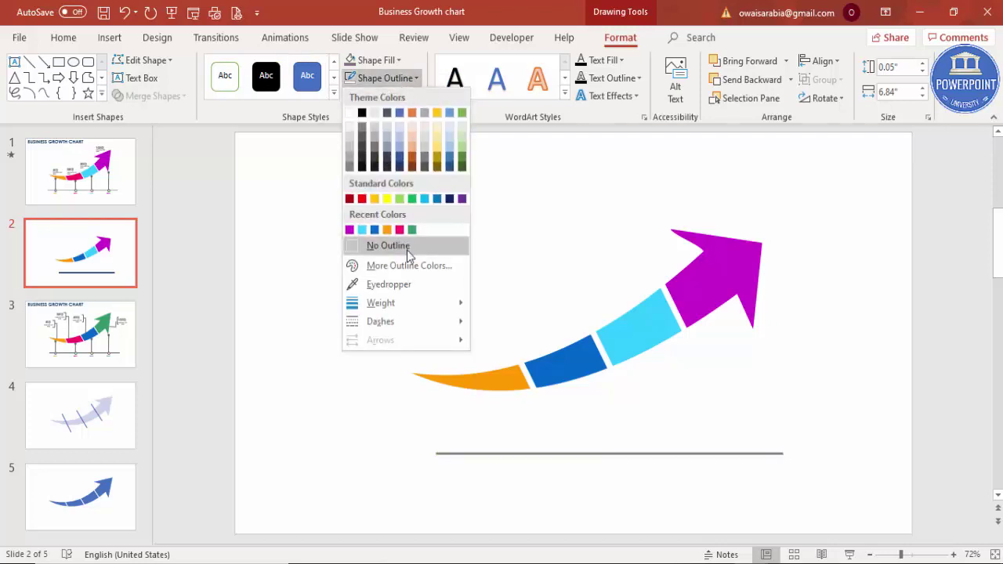
left_click(407, 250)
left_click(406, 251)
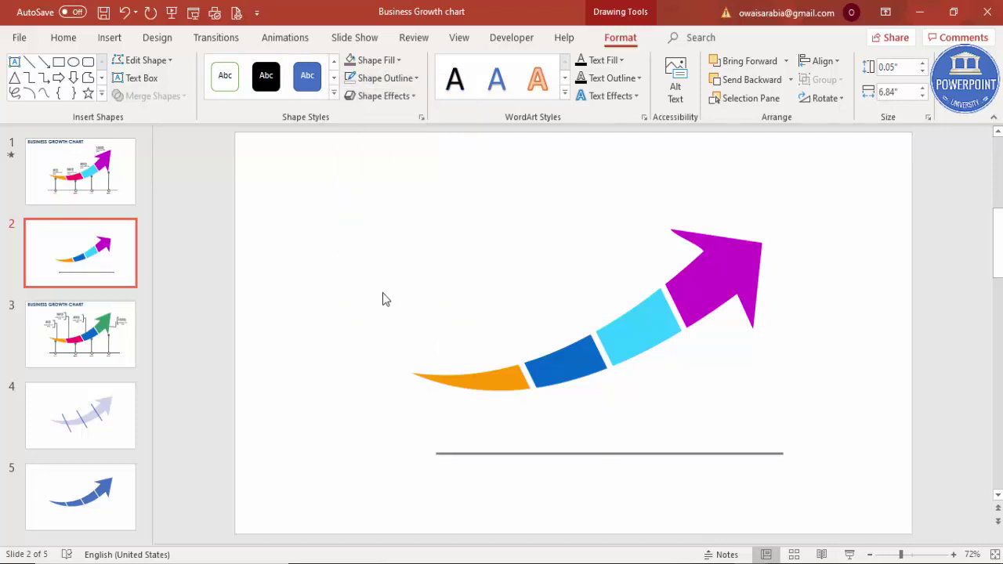
left_click(114, 41)
left_click(235, 82)
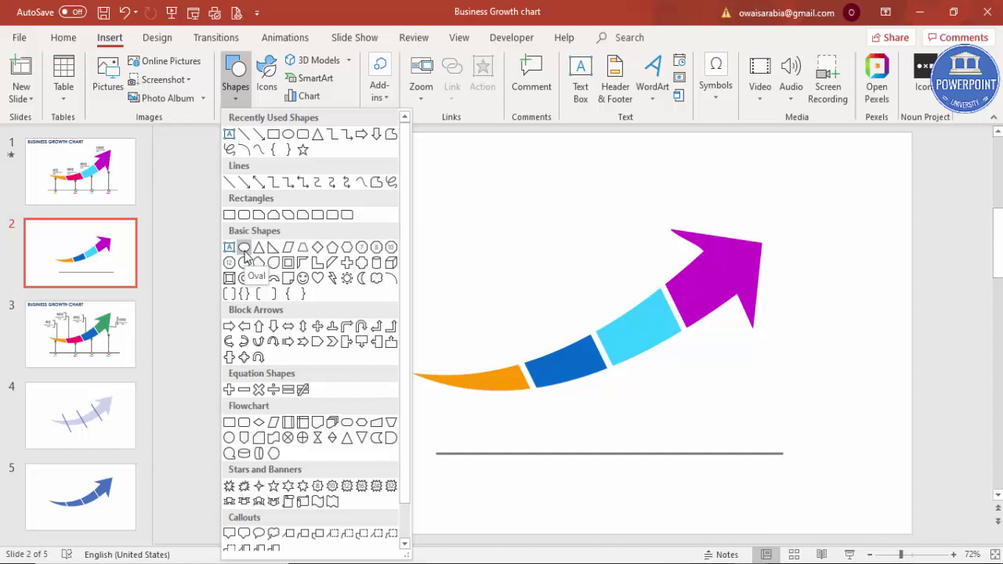
- Insert a circle with a dark grey outline and white fill
left_click(243, 247)
left_click(410, 222)
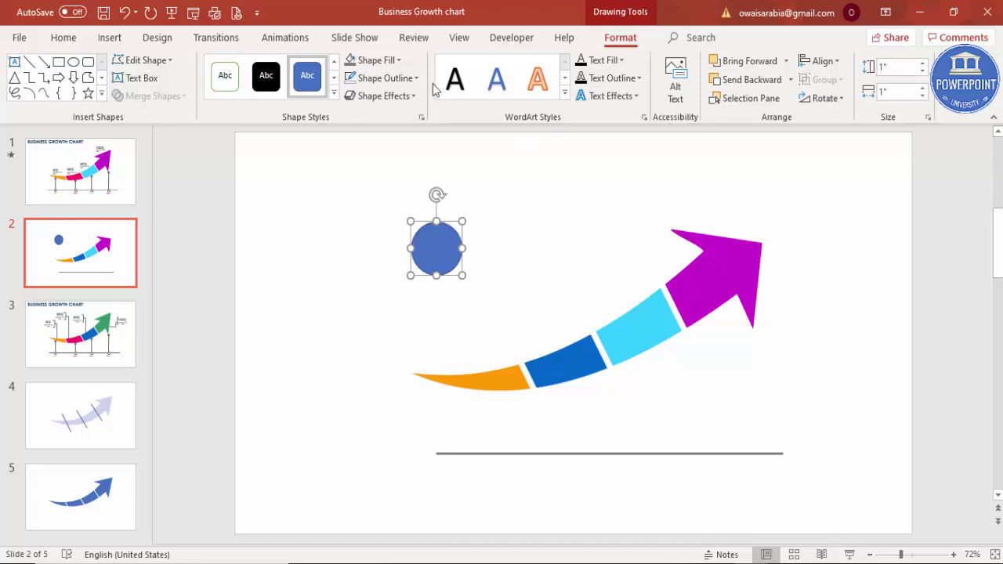
left_click(391, 80)
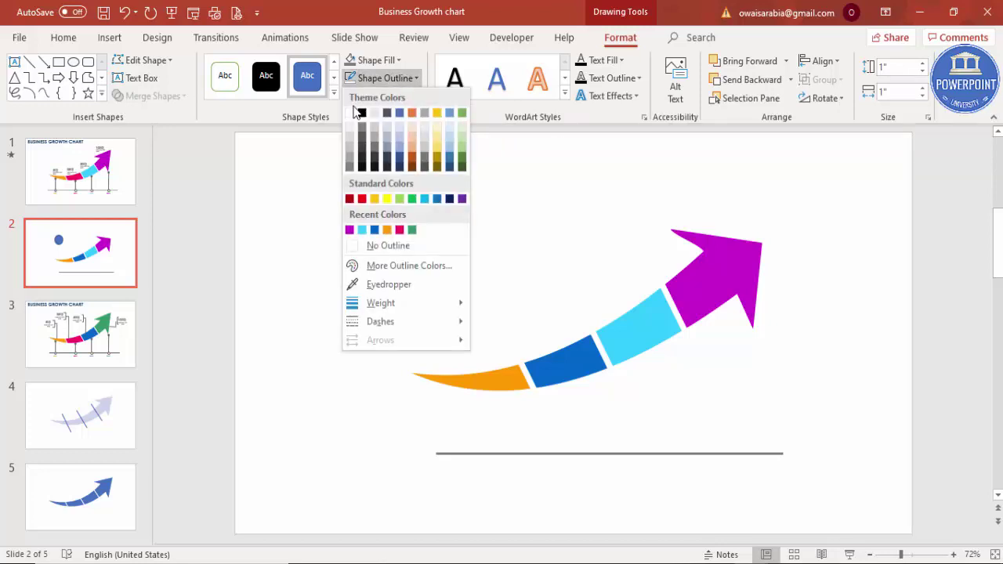
left_click(349, 113)
left_click(385, 78)
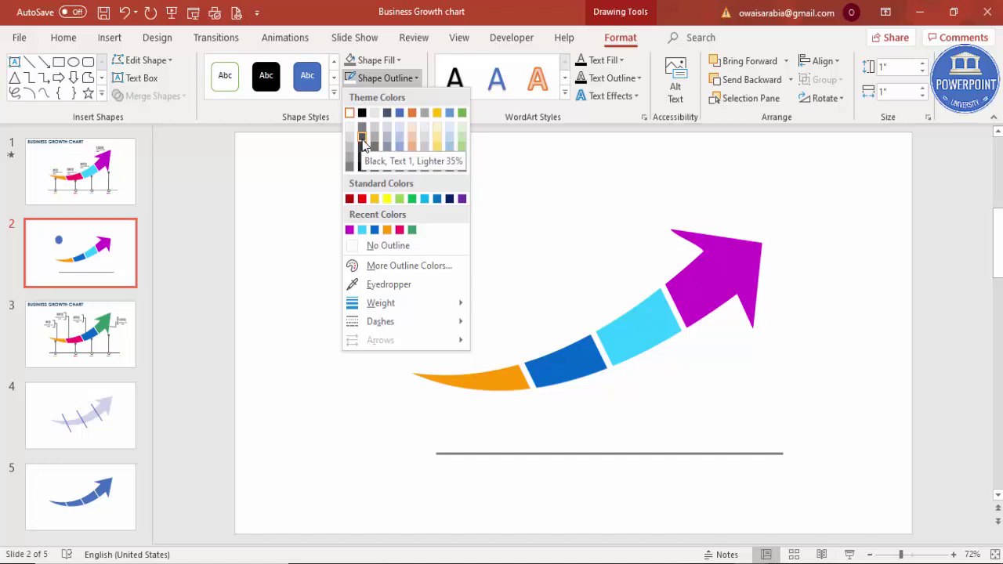
left_click(362, 138)
left_click(392, 62)
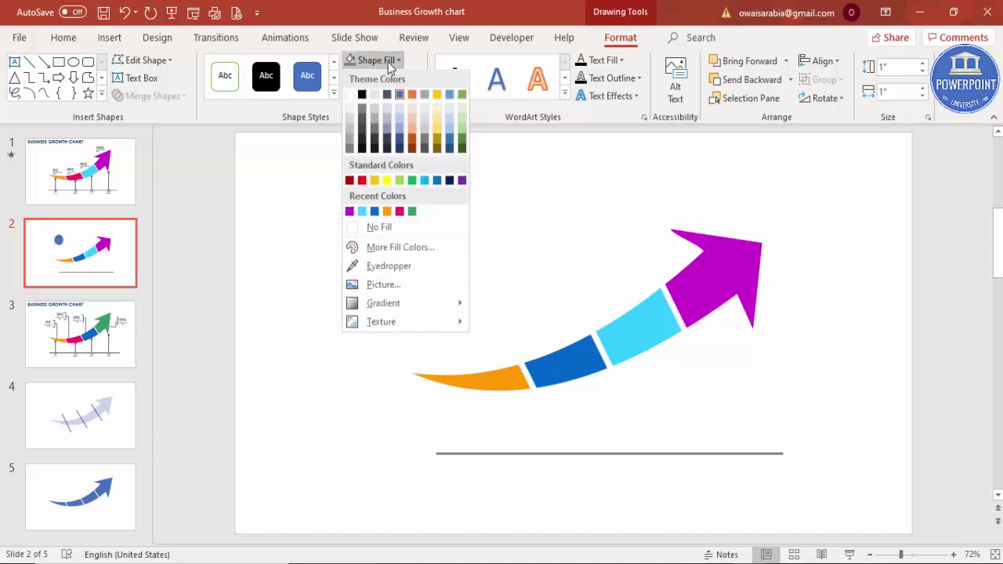
left_click(349, 94)
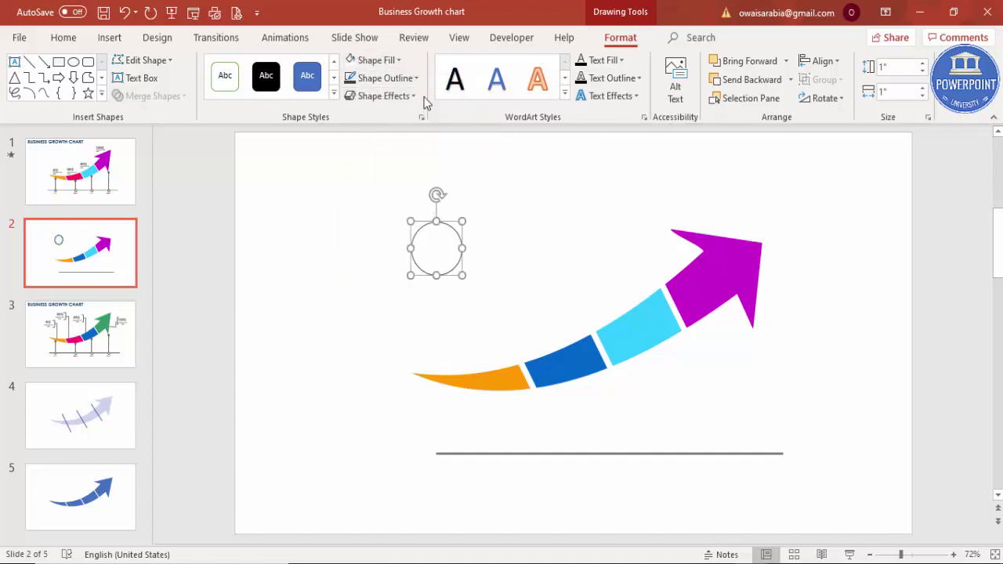
- Set the circle's outline weight to 6 pt, shrink it, and place it on the baseline's left part
left_click(387, 78)
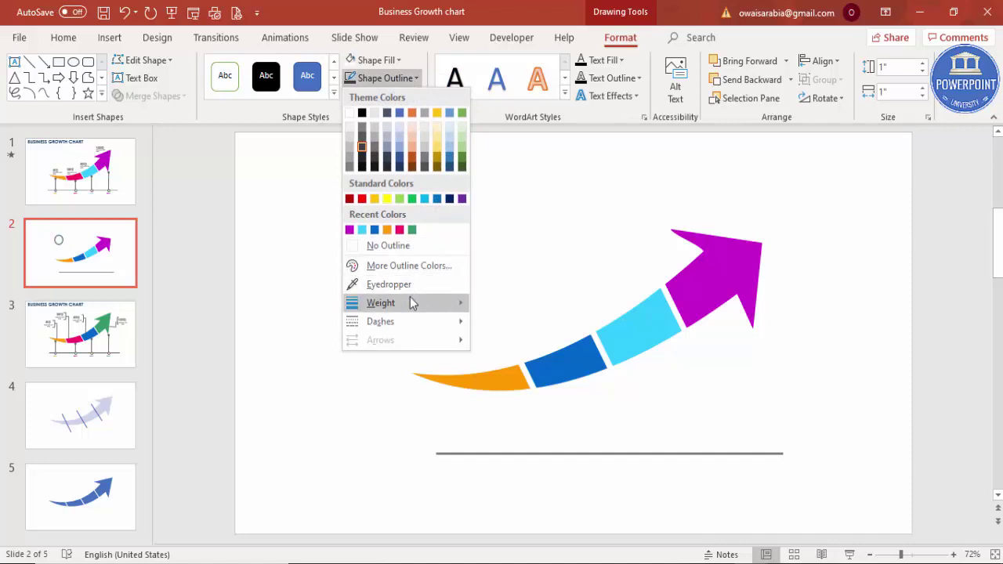
mouse_move(409, 302)
left_click(545, 440)
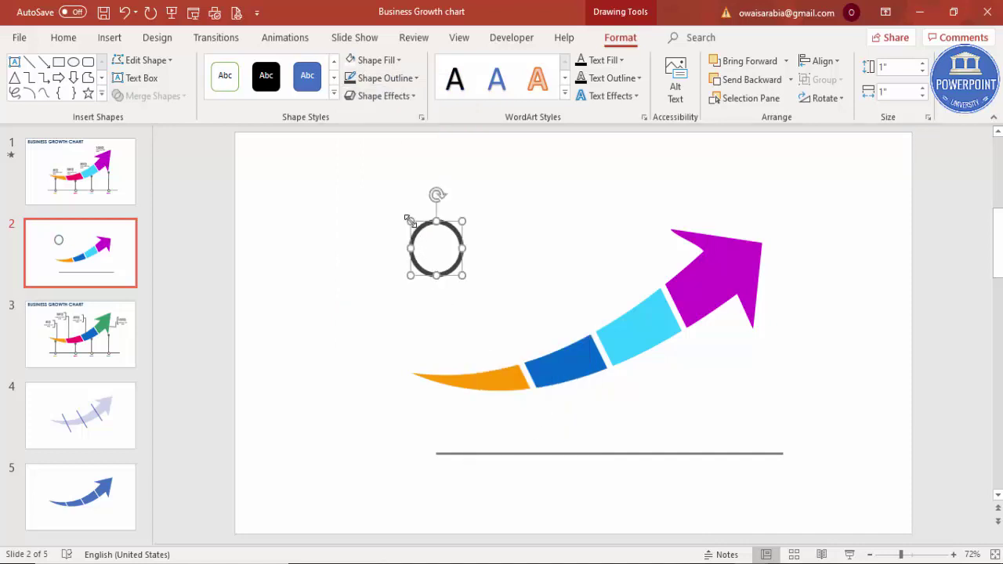
left_click_drag(408, 219, 486, 461)
left_click_drag(486, 459, 484, 453)
left_click(427, 294)
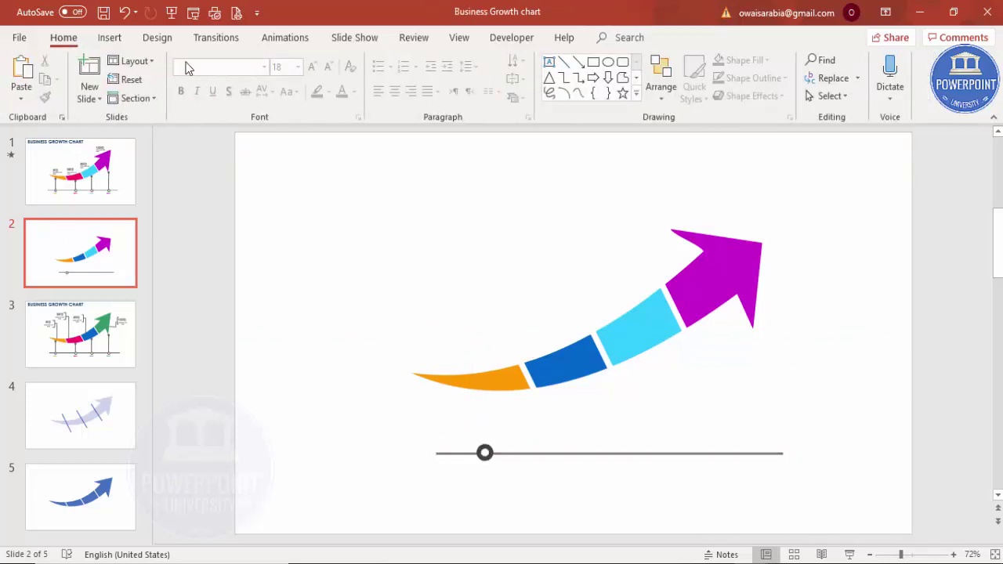
- Draw a vertical straight line from the circle up to the orange tail piece
left_click(109, 37)
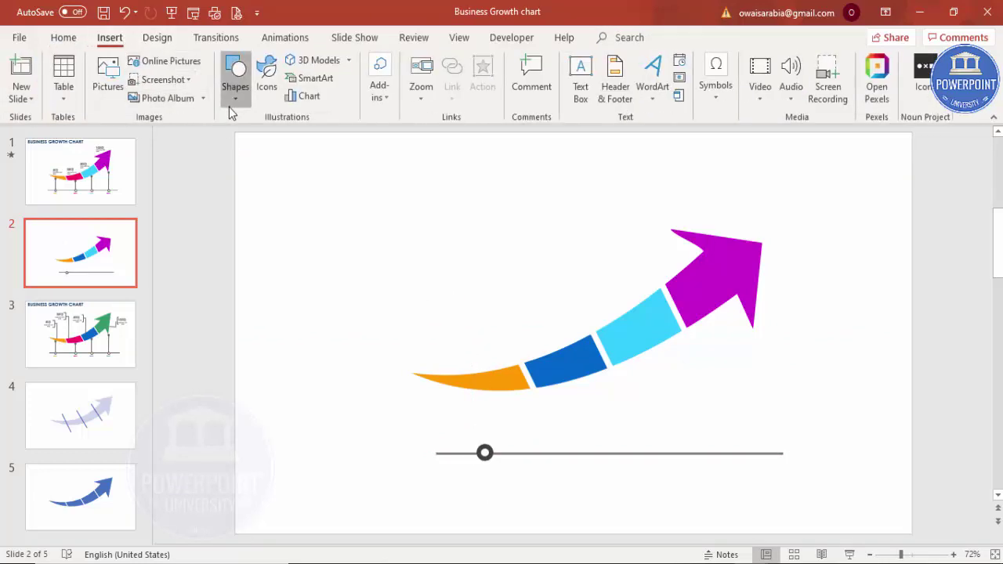
left_click(234, 104)
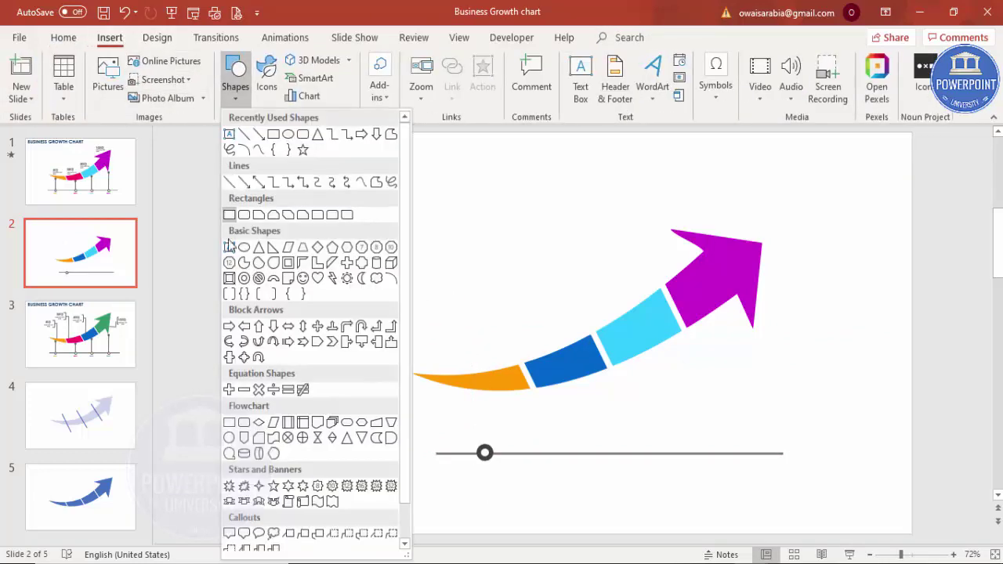
left_click(235, 182)
left_click(485, 449)
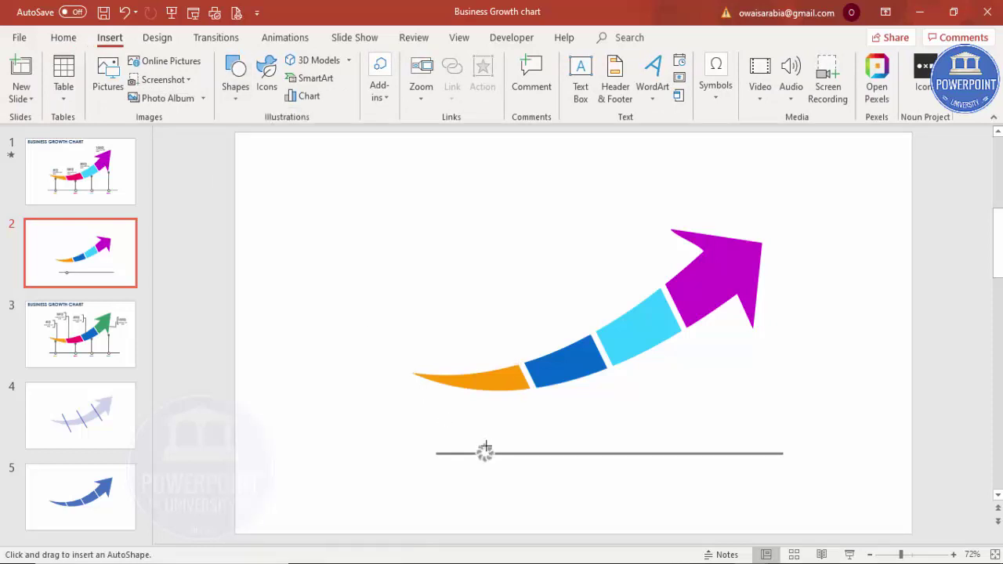
left_click_drag(485, 450, 484, 391)
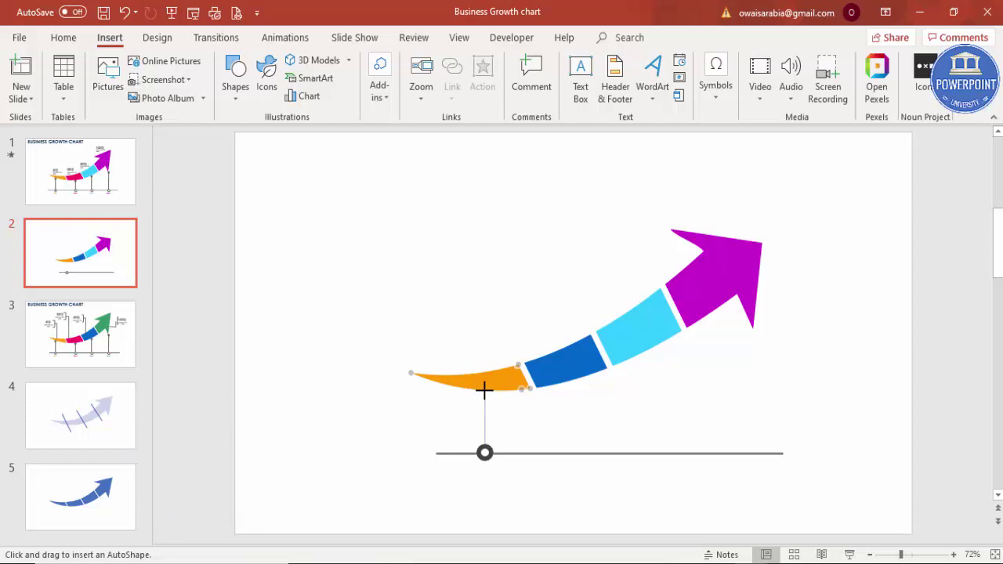
left_click_drag(484, 391, 484, 391)
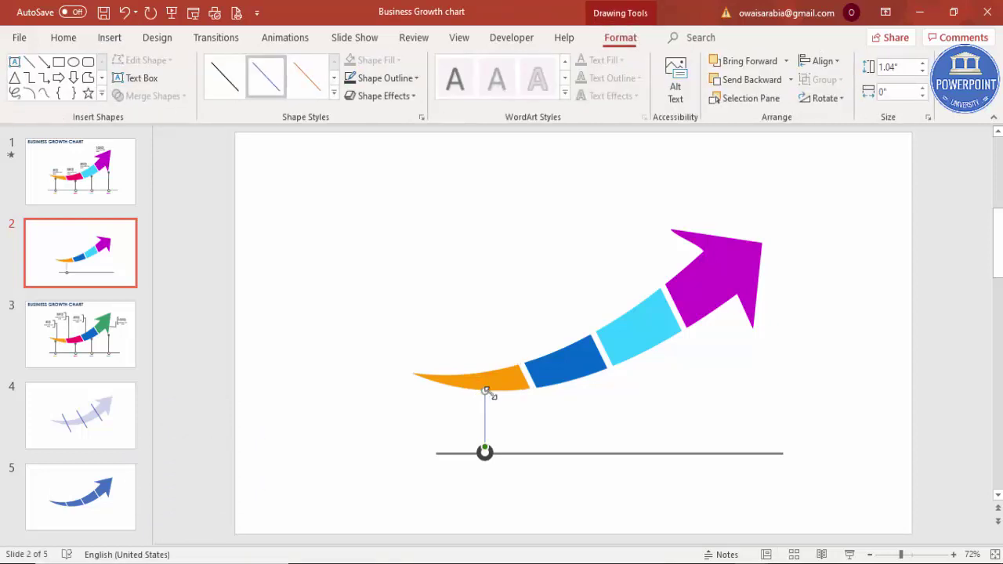
left_click(526, 430)
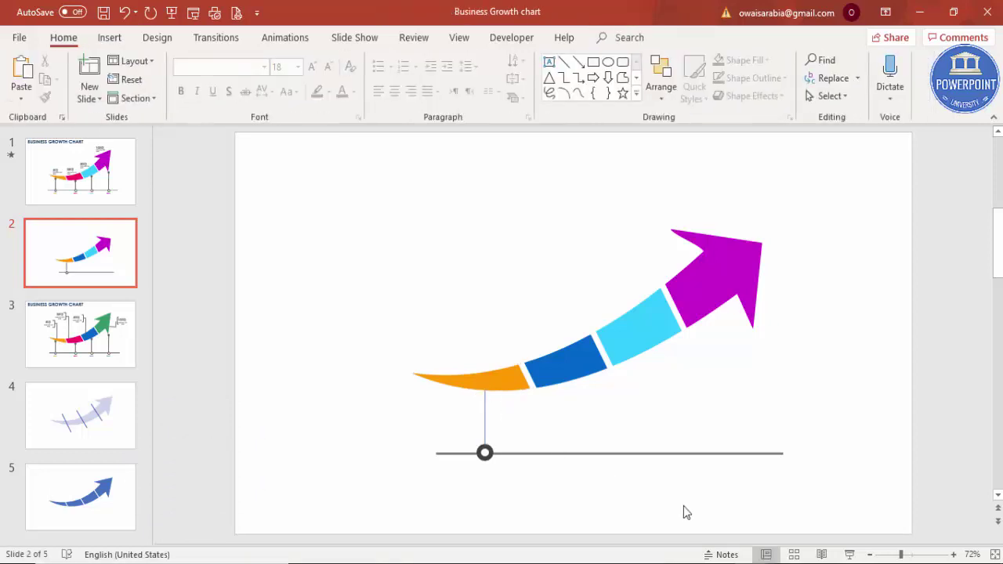
- In Format Shape, set the connector's begin arrow type to No Arrow
left_click(485, 398)
right_click(486, 401)
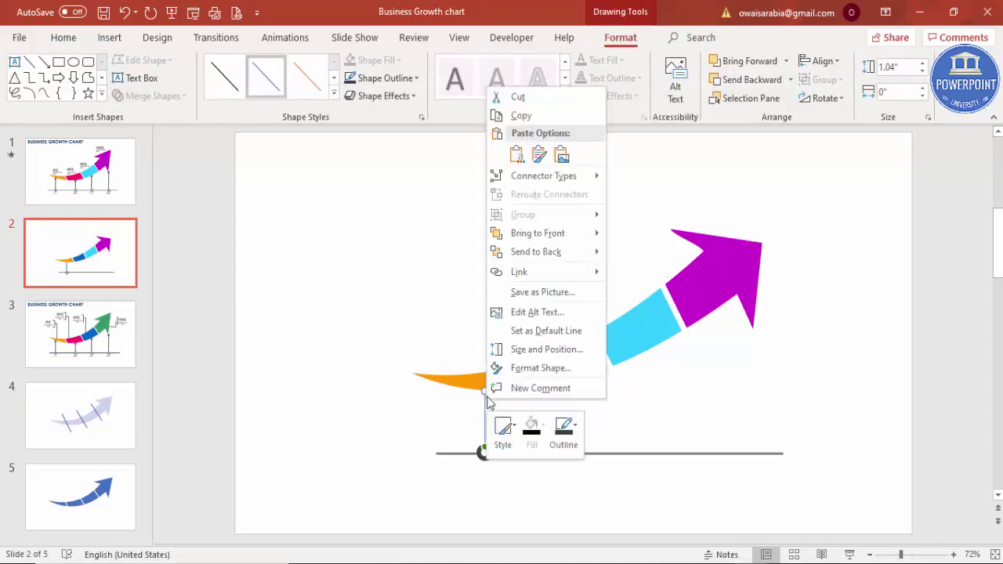
left_click(561, 365)
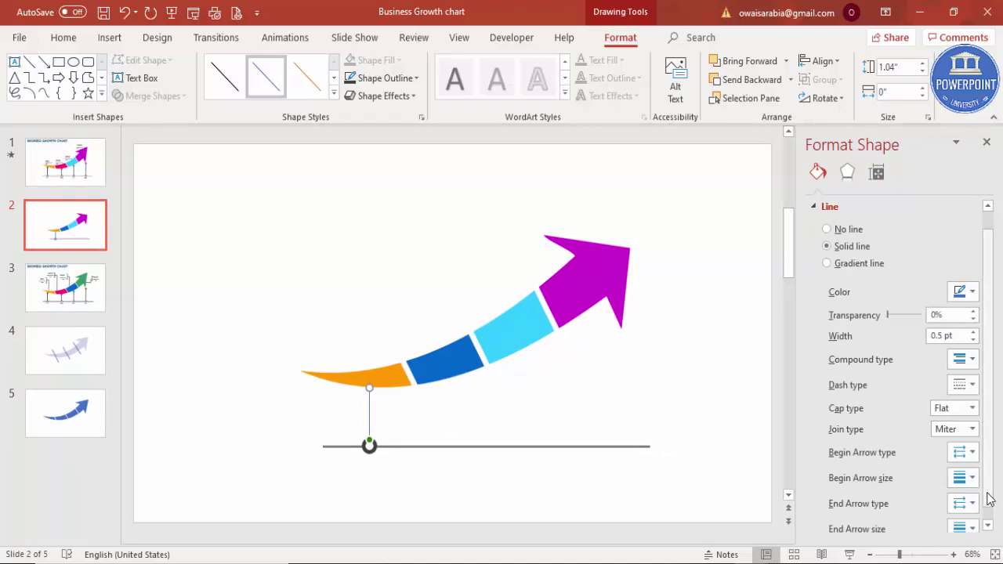
left_click(972, 452)
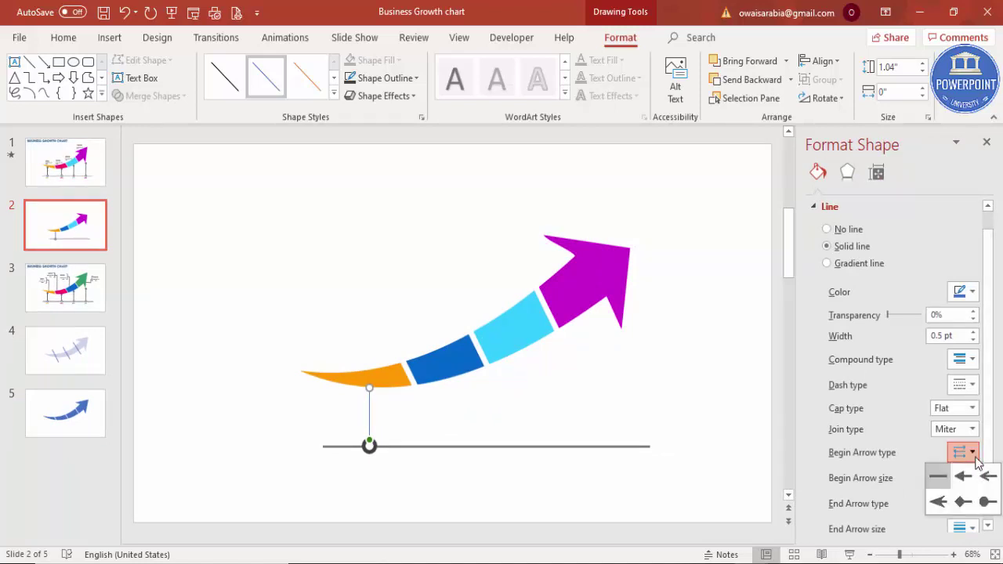
left_click(989, 507)
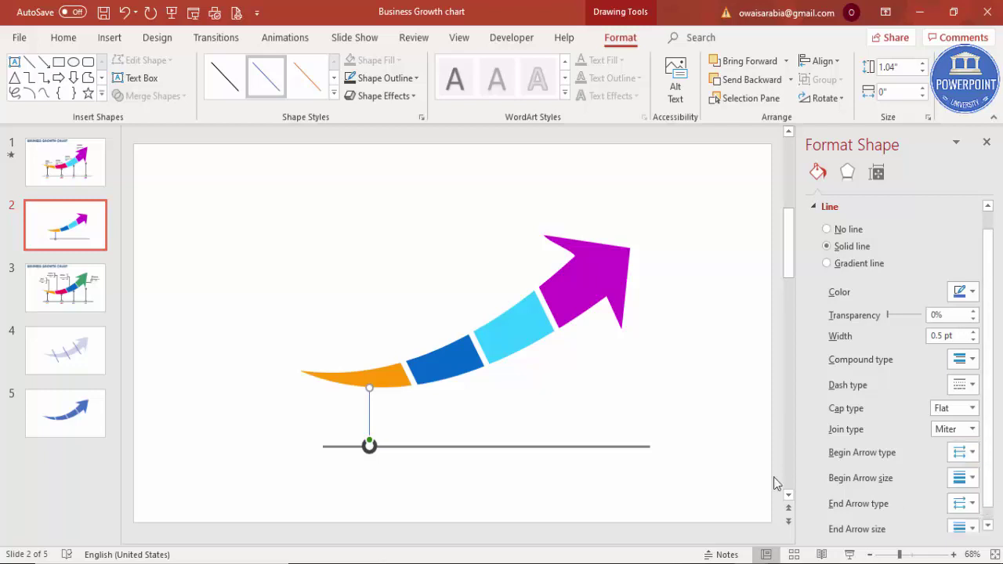
left_click(620, 429)
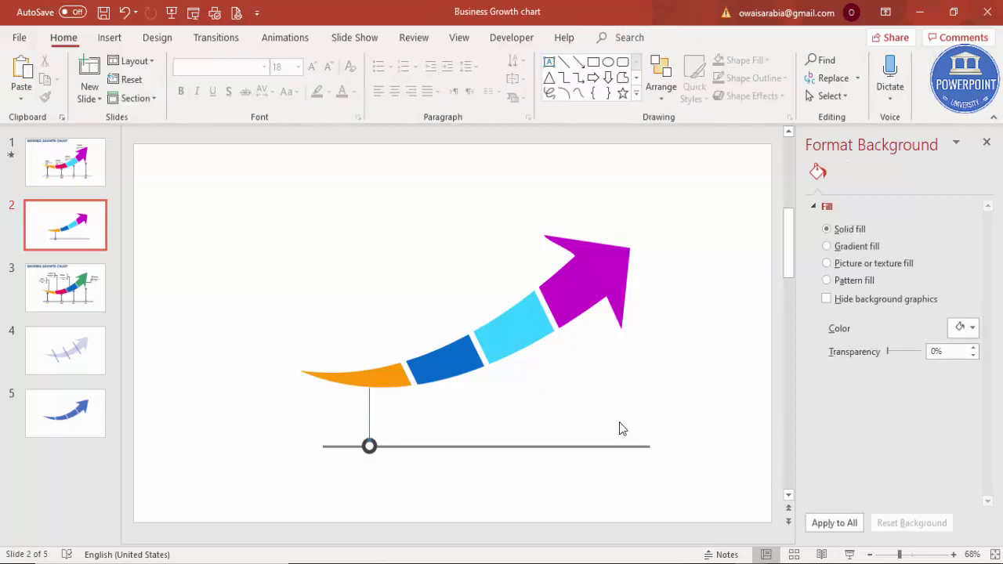
left_click(369, 417)
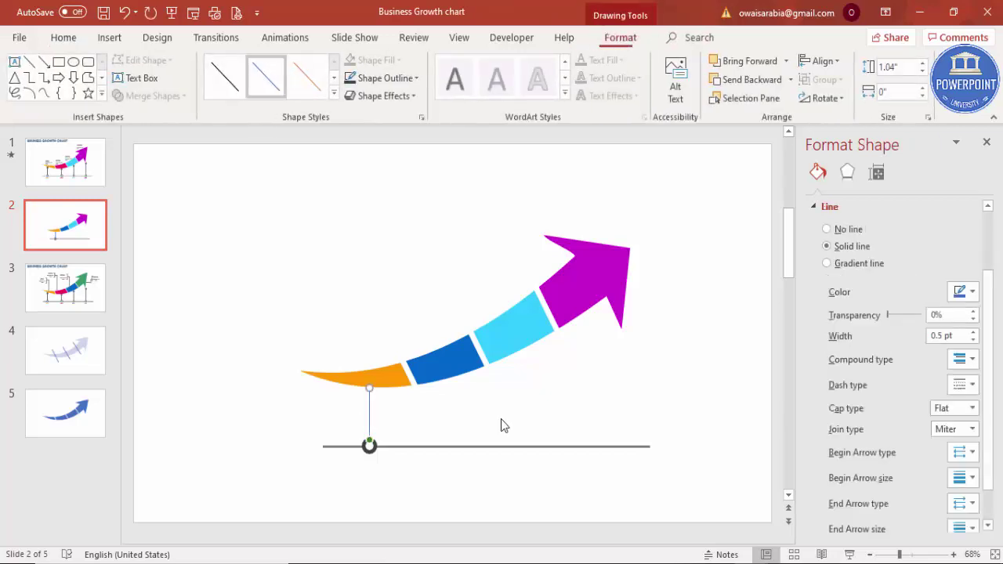
left_click(973, 454)
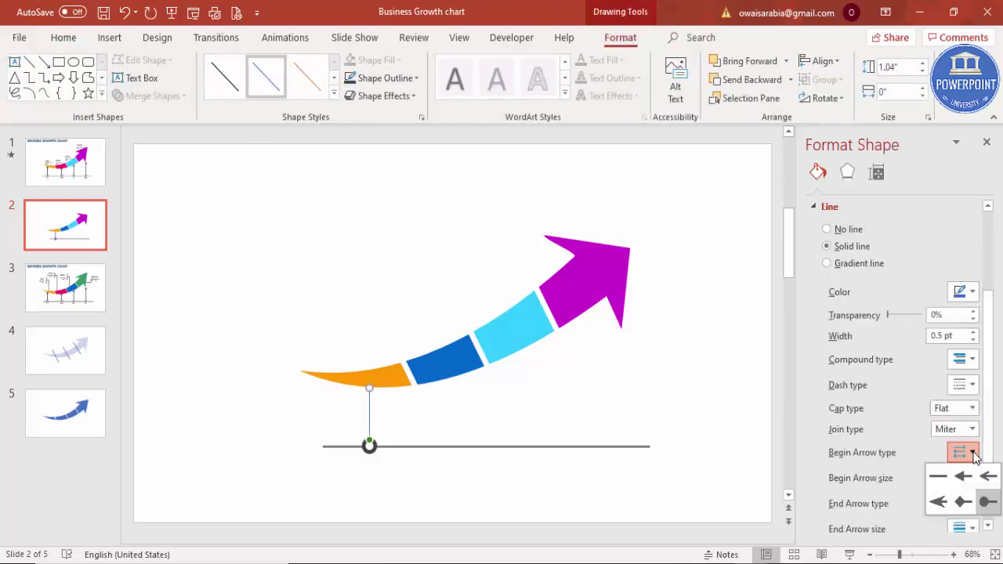
left_click(939, 480)
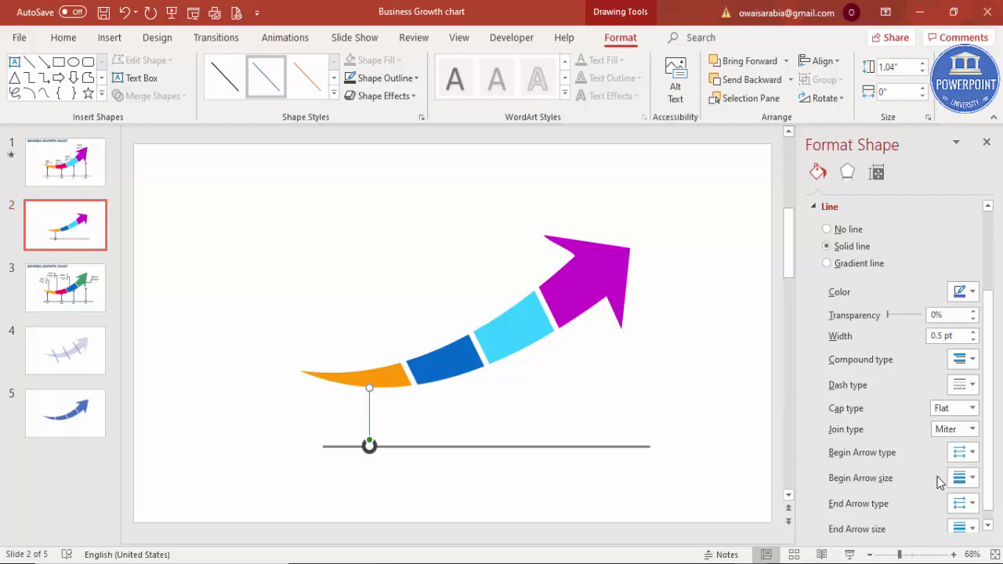
- Give the connector an Oval end arrow and a gray outline
left_click(972, 507)
left_click(988, 479)
left_click(392, 77)
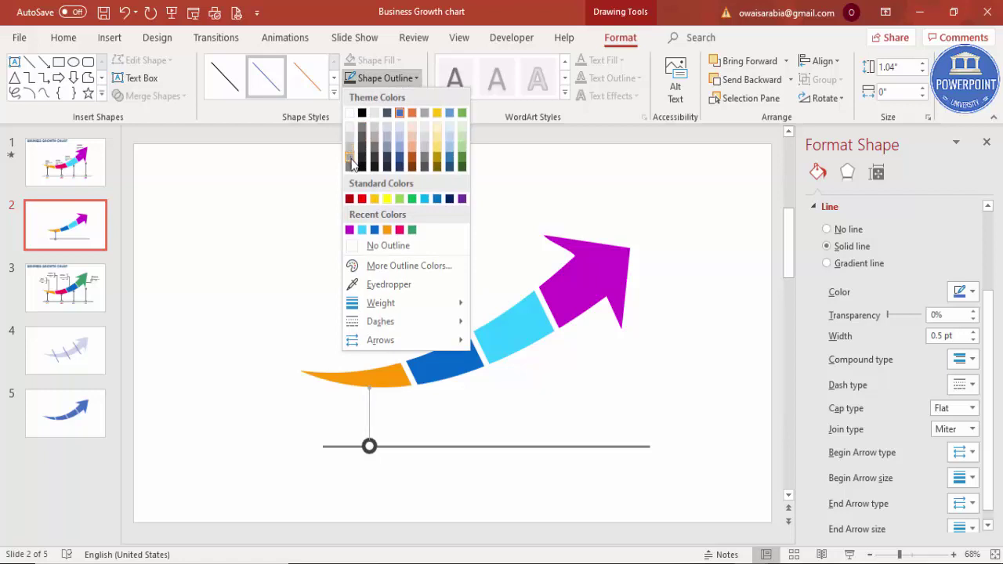
left_click(351, 161)
left_click(315, 274)
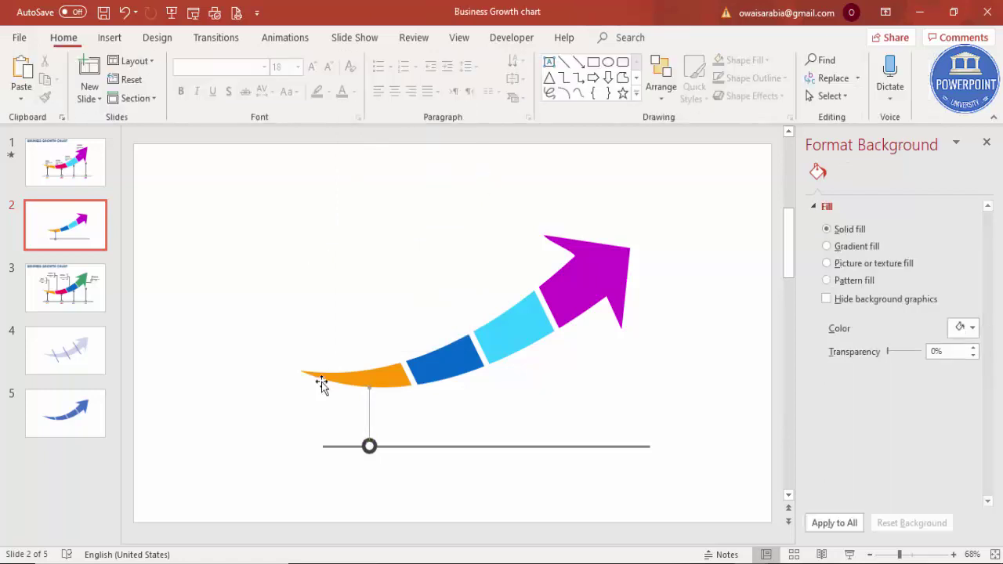
- Copy the circle and connector to sit under the blue arrow segment
left_click_drag(396, 488, 350, 376)
left_click(396, 475)
left_click(370, 450)
left_click_drag(370, 448, 456, 446, "ctrl")
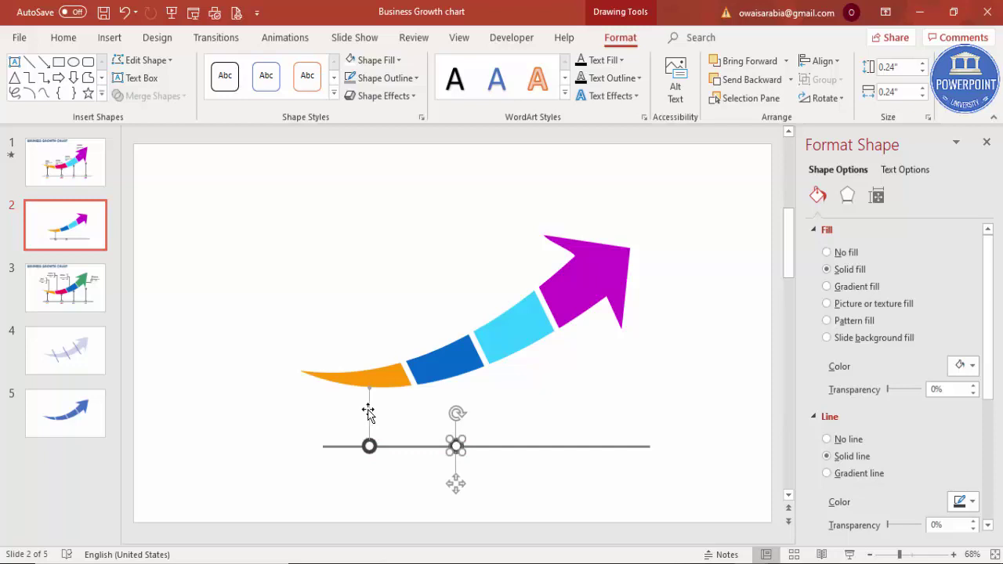
left_click(368, 411)
left_click_drag(368, 409, 451, 400, "ctrl")
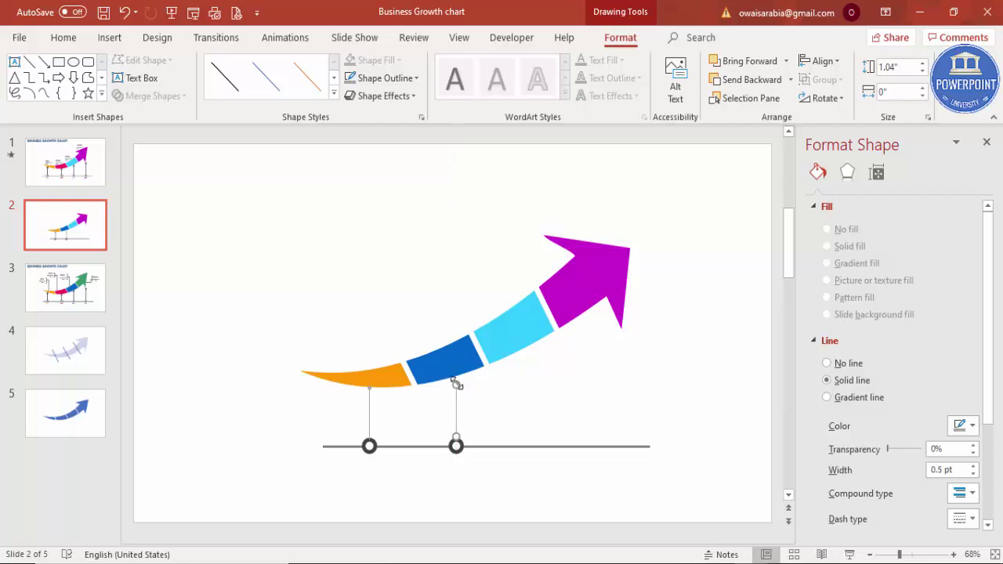
left_click(456, 378)
left_click(477, 405)
- Duplicate the circle and connector under the cyan segment, extending the line up to it
left_click(458, 447)
key("ctrl+d")
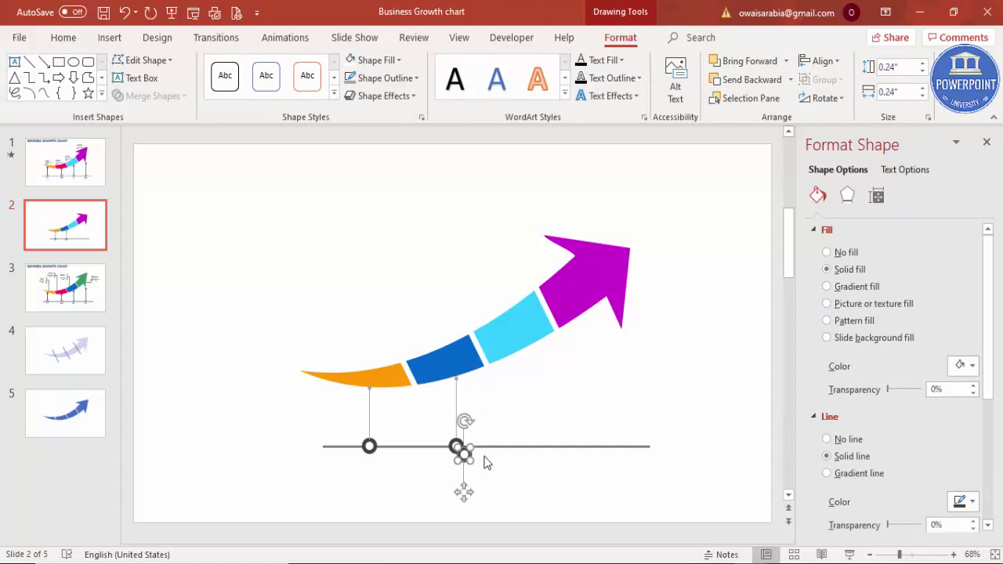
left_click_drag(465, 457, 537, 449)
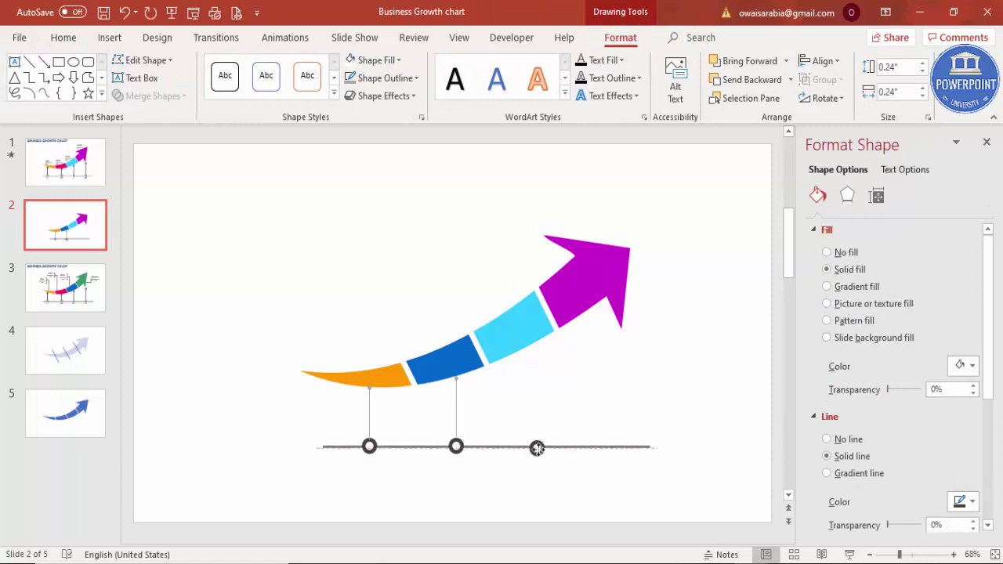
left_click(455, 408)
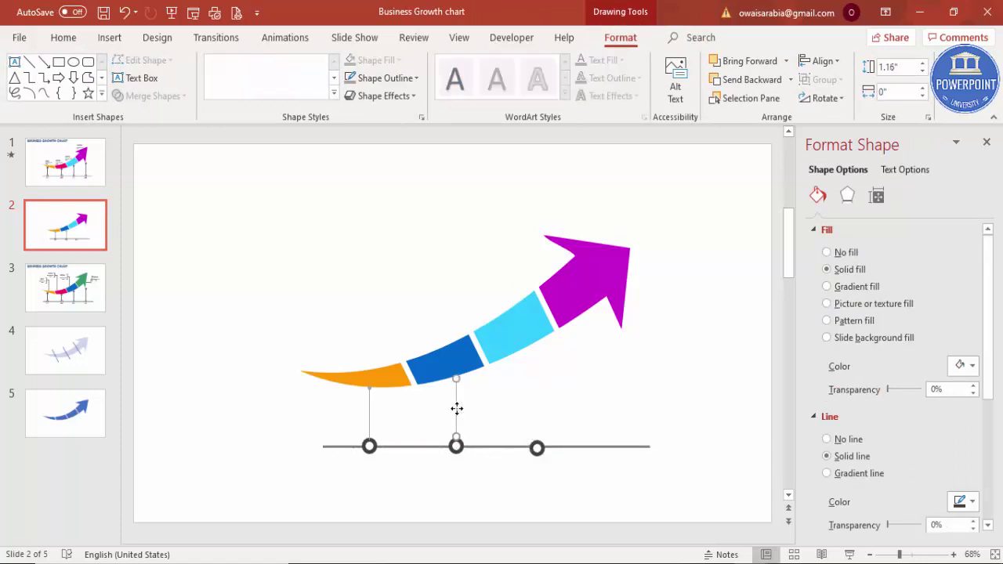
key("ctrl+d")
left_click_drag(464, 413, 534, 407)
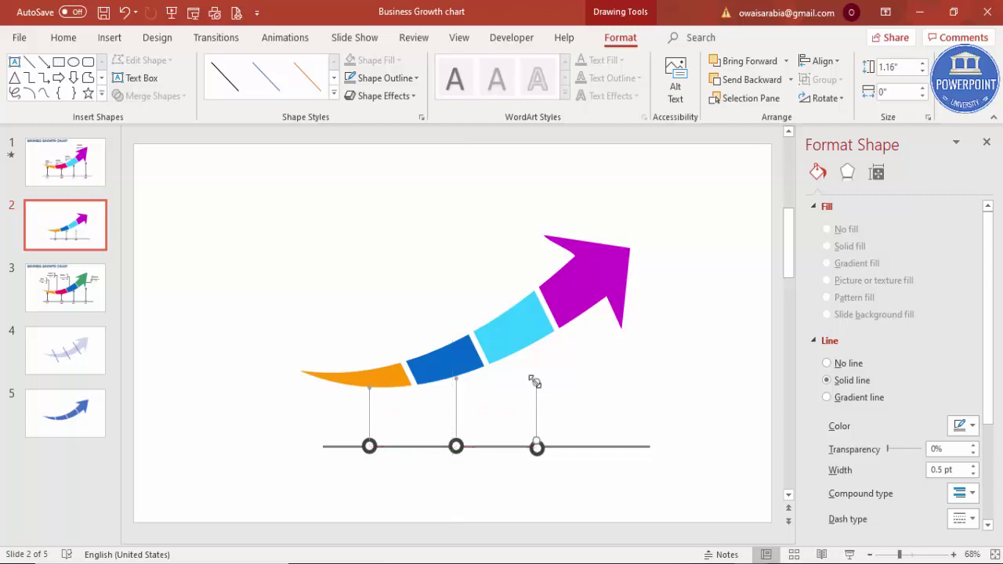
left_click_drag(535, 382, 535, 345)
left_click(556, 392)
- Add a fourth circle and connector under the magenta arrowhead, linking line to circle and arrowhead
left_click(536, 447)
key("ctrl+d")
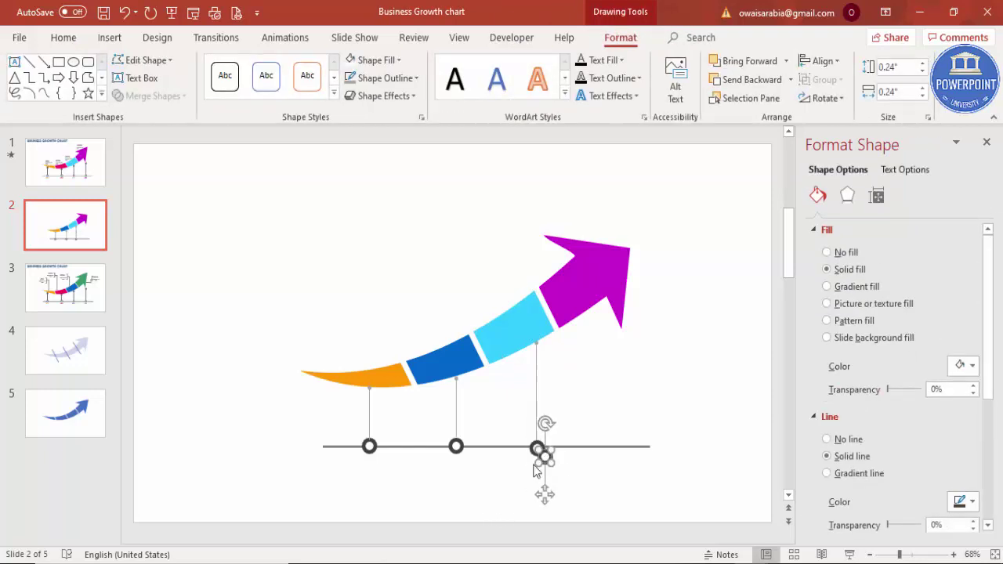
left_click_drag(543, 455, 613, 447)
left_click(536, 412)
key("ctrl+d")
left_click_drag(548, 425, 614, 414)
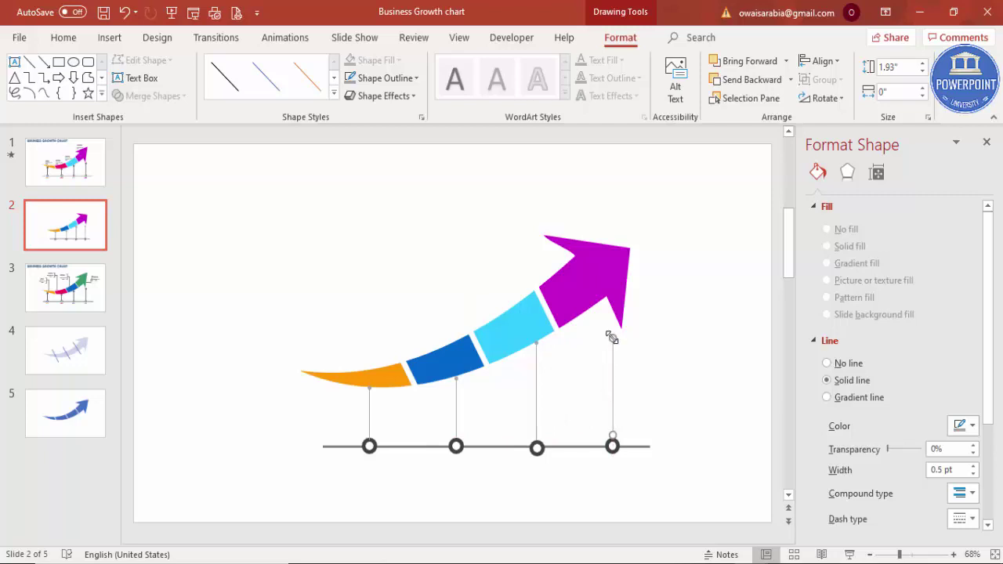
left_click_drag(612, 338, 612, 313)
left_click_drag(610, 432, 612, 445)
left_click(612, 474)
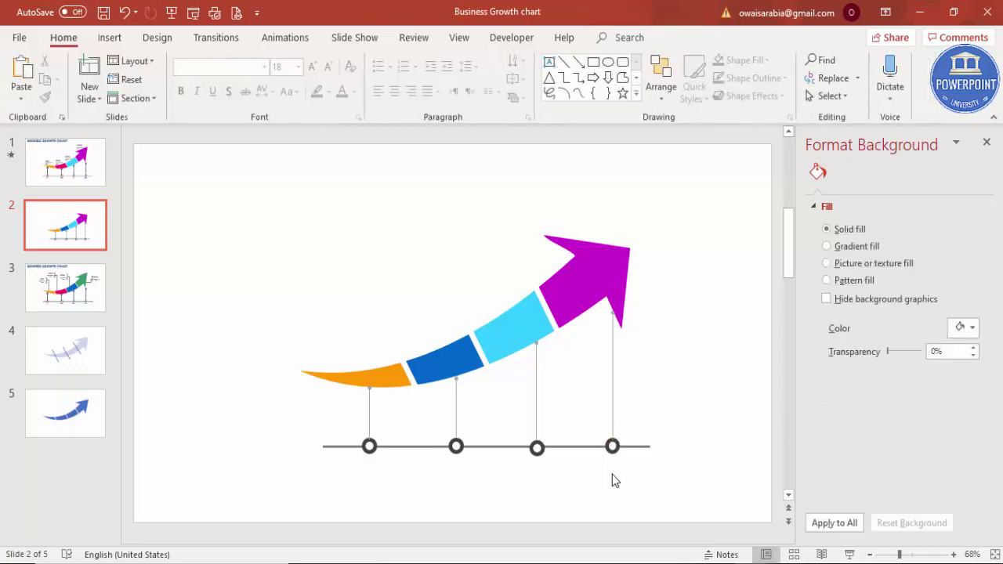
- Give the three selected gray connector lines a 3 pt outline weight
left_click(366, 409)
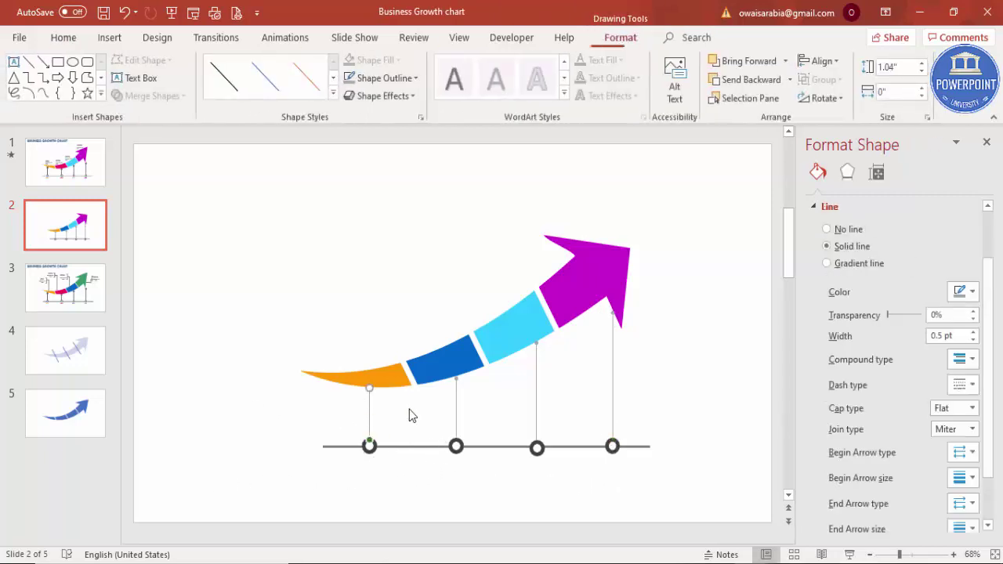
left_click(537, 399, "shift")
left_click(613, 377, "shift")
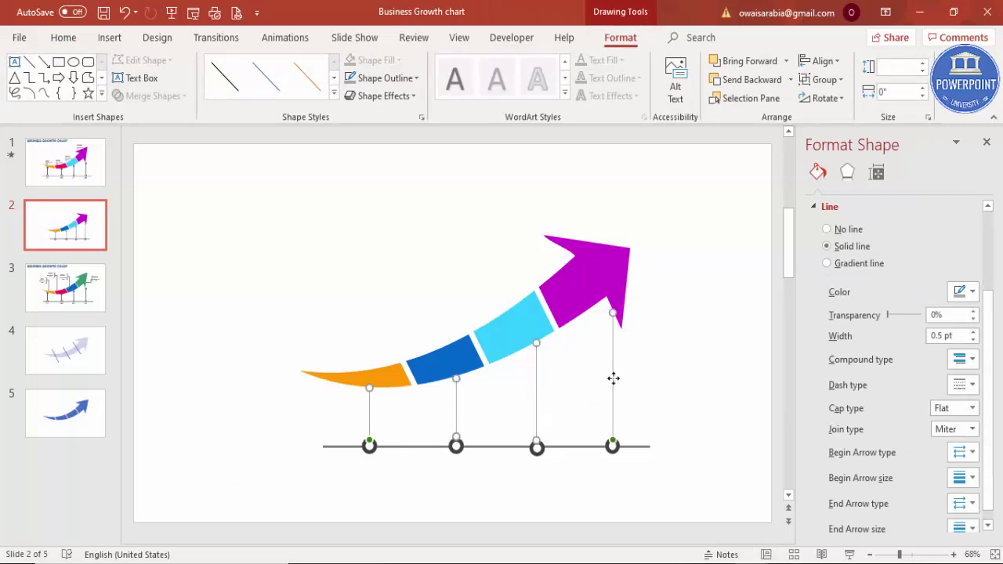
left_click(358, 78)
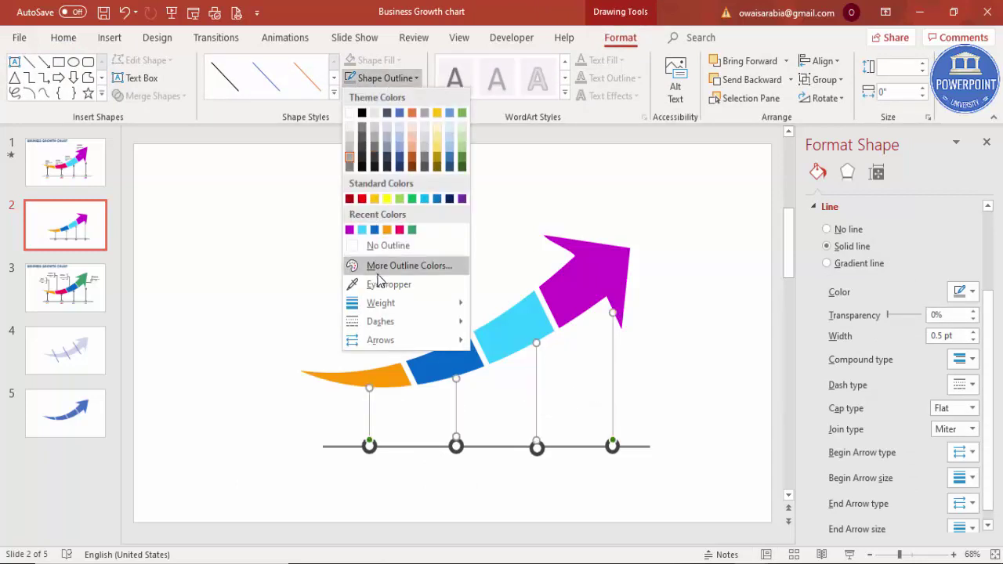
mouse_move(455, 302)
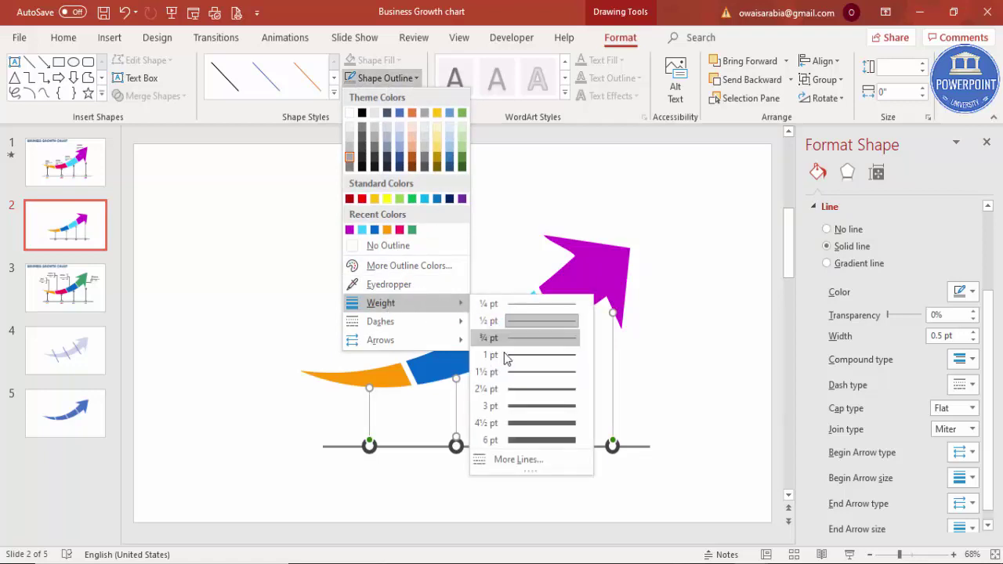
left_click(525, 405)
left_click(397, 282)
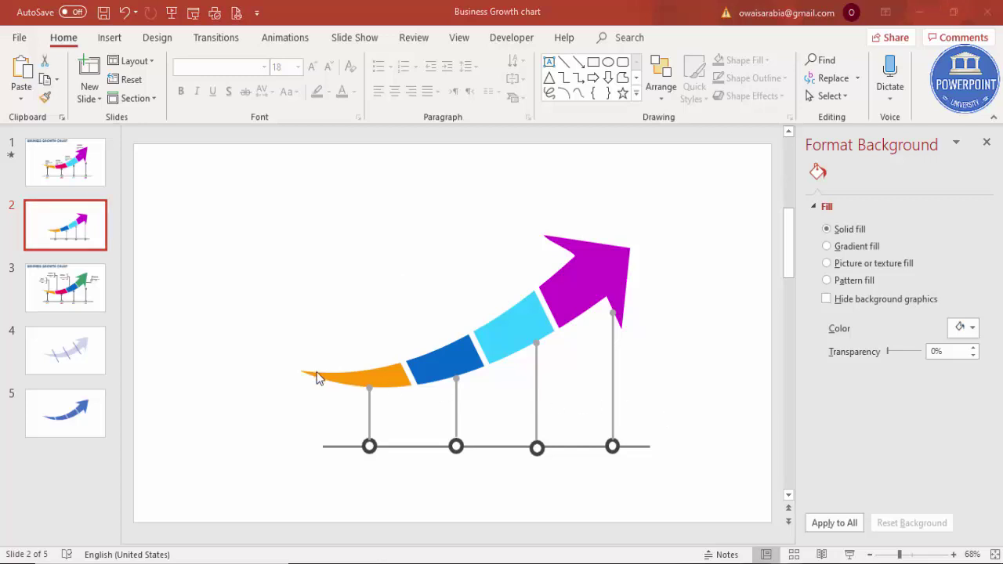
- Use Edit Points on the magenta arrowhead to pull its top-right vertex up and outward
left_click(610, 260)
right_click(610, 261)
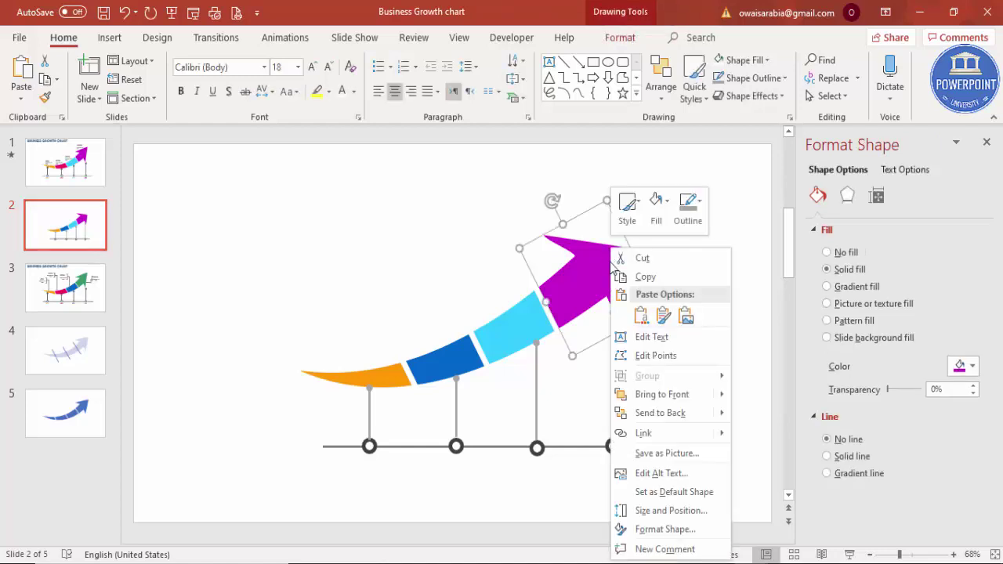
left_click(665, 354)
left_click_drag(631, 247, 642, 234)
left_click(673, 273)
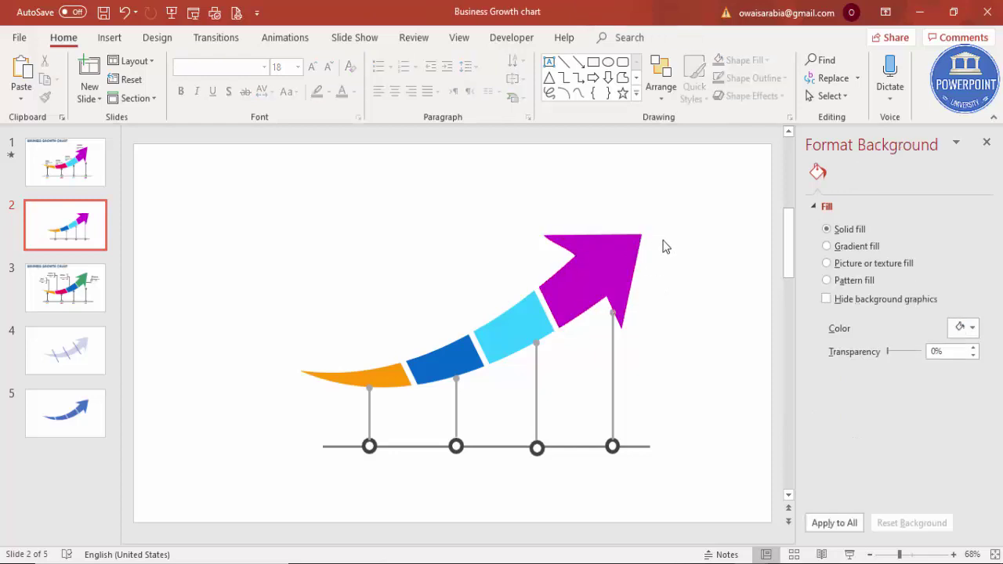
- Add a text box reading '2017' and move it below the first baseline circle
left_click(110, 37)
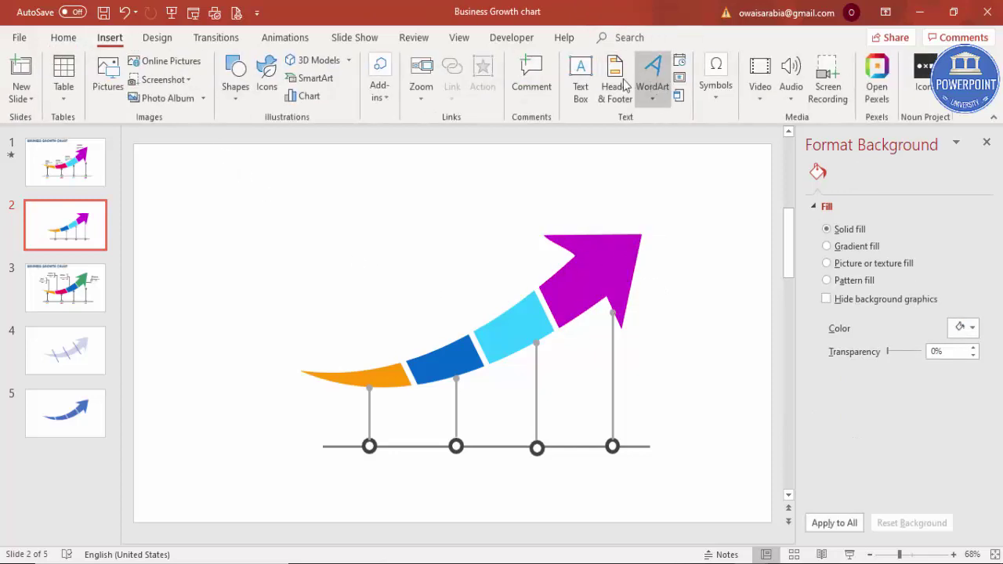
left_click(579, 82)
left_click(323, 314)
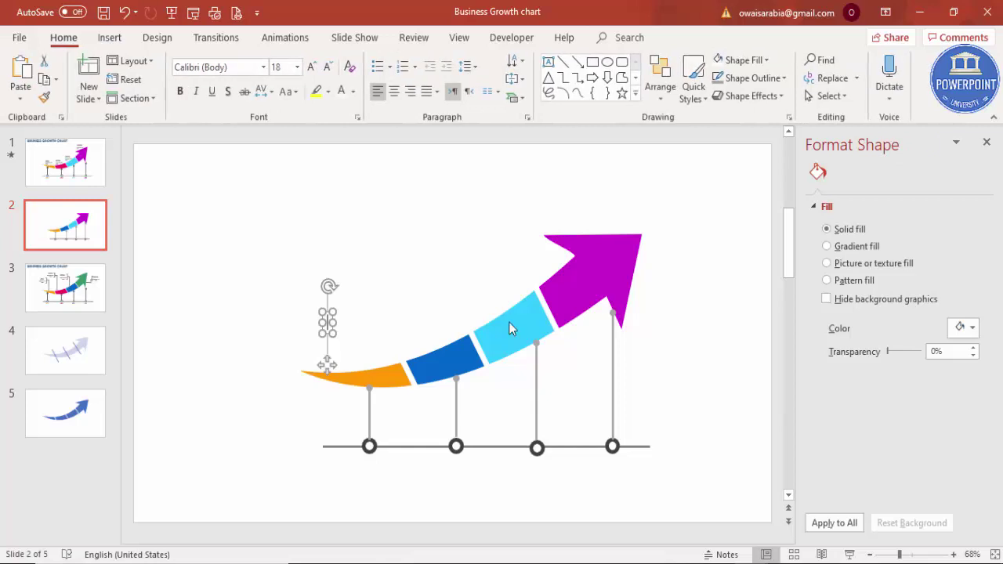
type("2018")
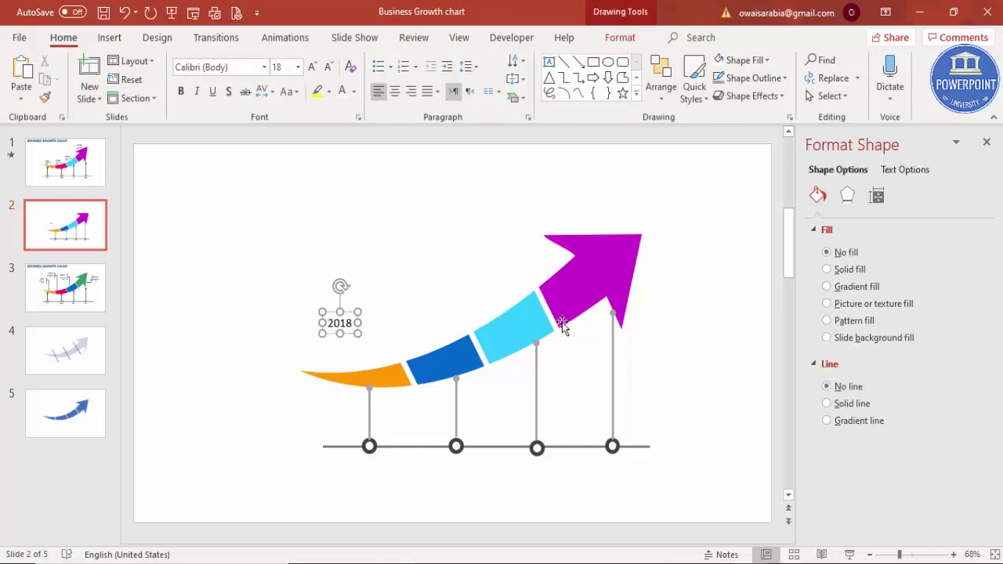
key("BackSpace")
type("7")
left_click_drag(348, 312, 376, 448)
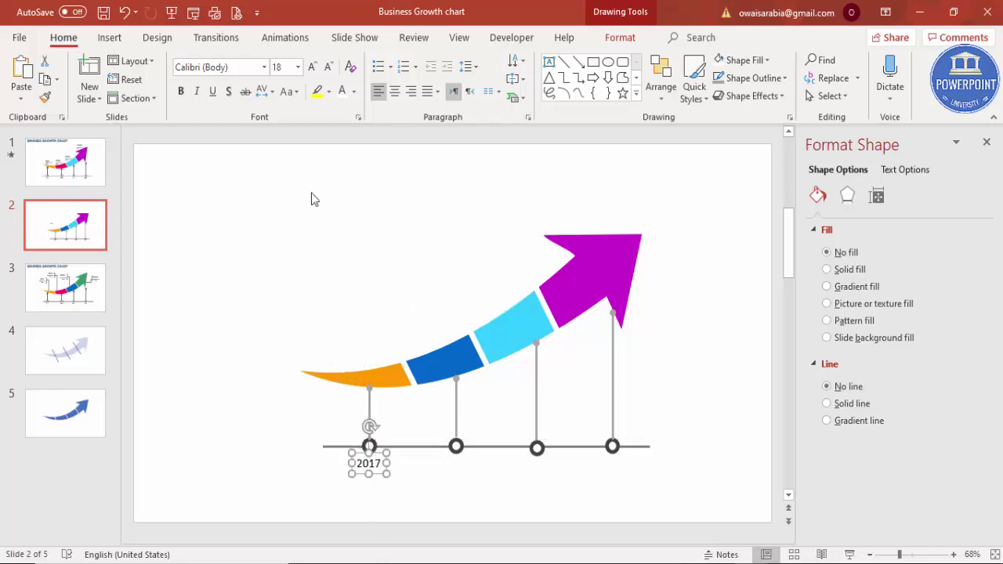
- Format the 2017 label as bold Century Gothic 14 pt and nudge it under the circle
left_click(241, 70)
type("Century Gothic")
key("Return")
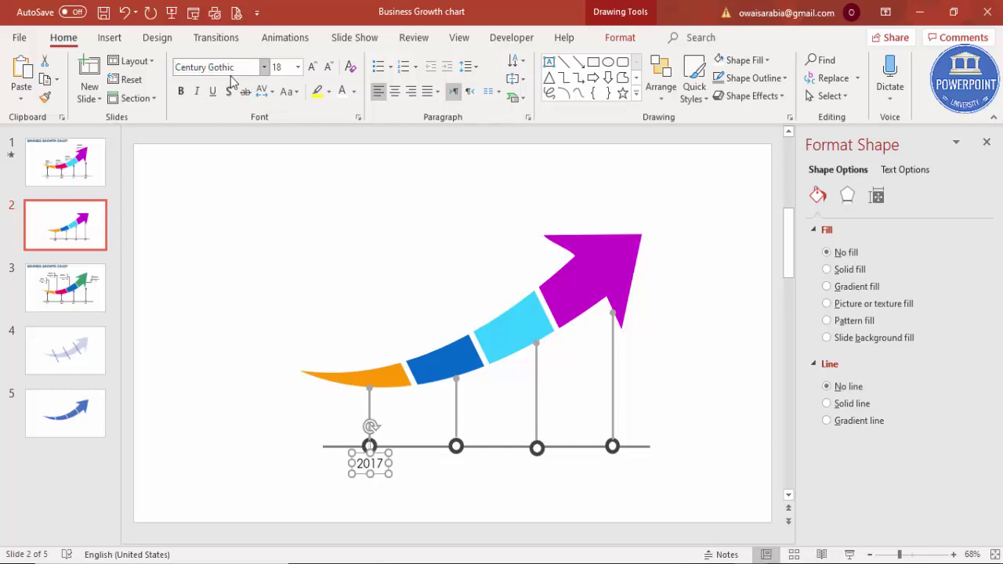
left_click(180, 91)
left_click(325, 67)
left_click(329, 67)
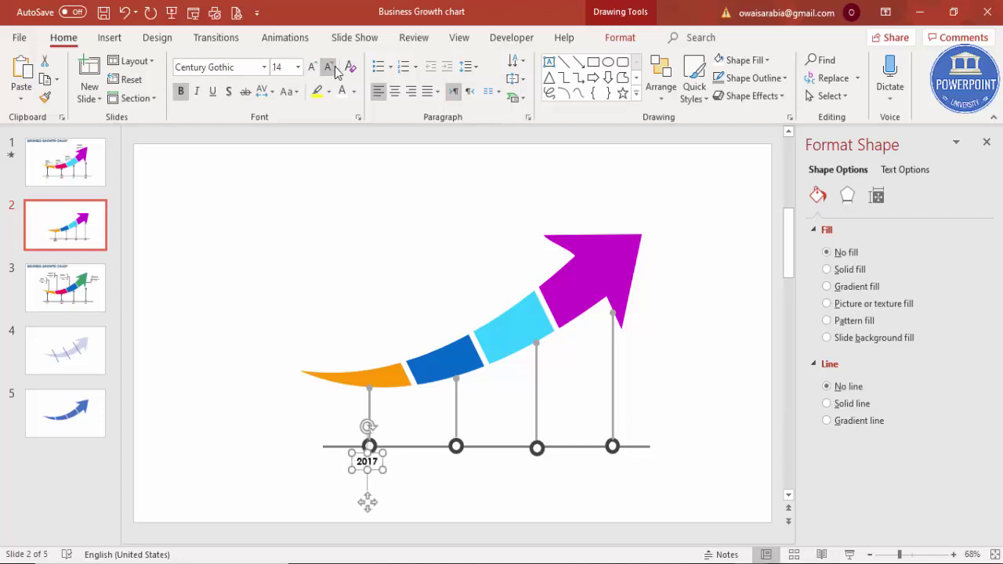
left_click_drag(378, 470, 392, 470)
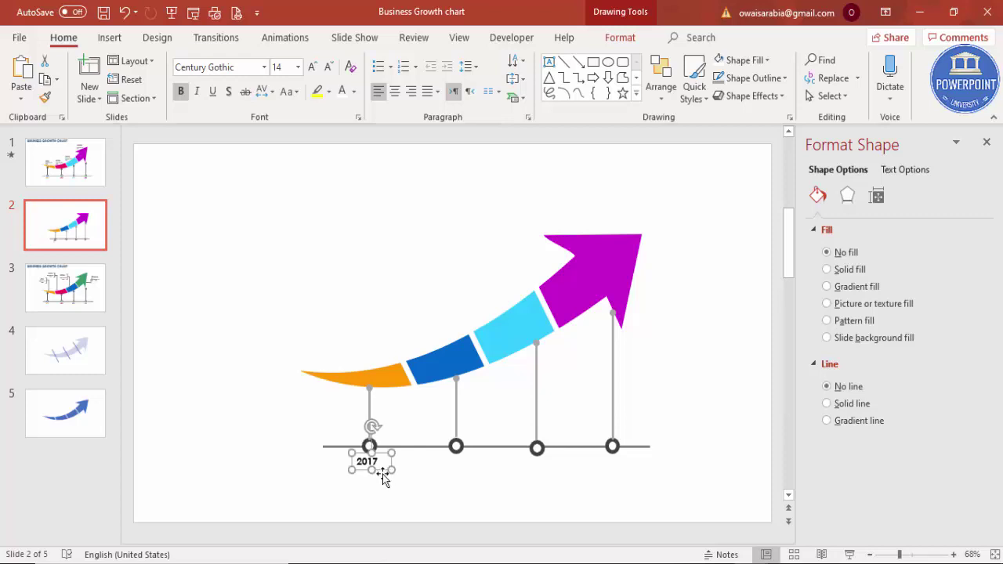